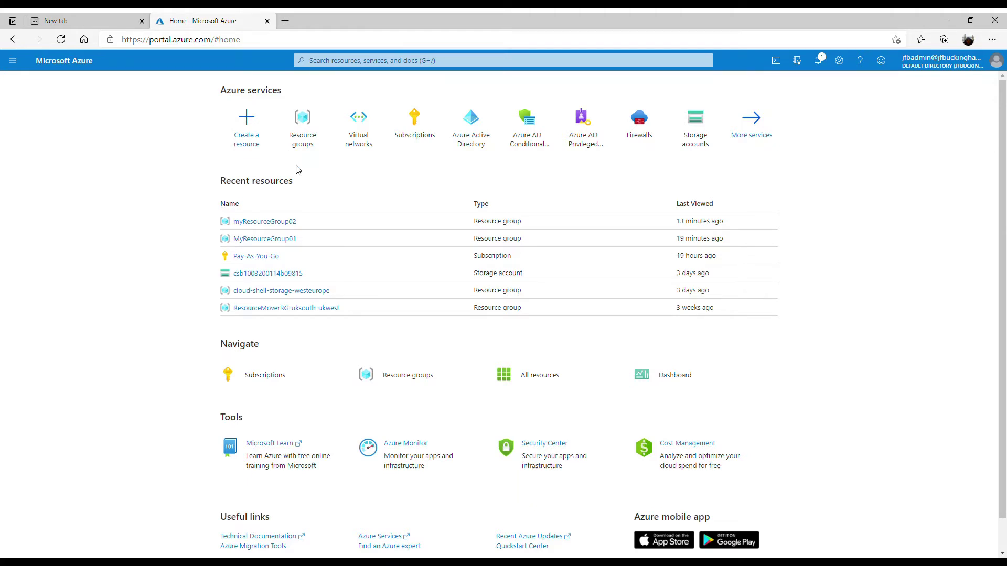
pyautogui.click(367, 133)
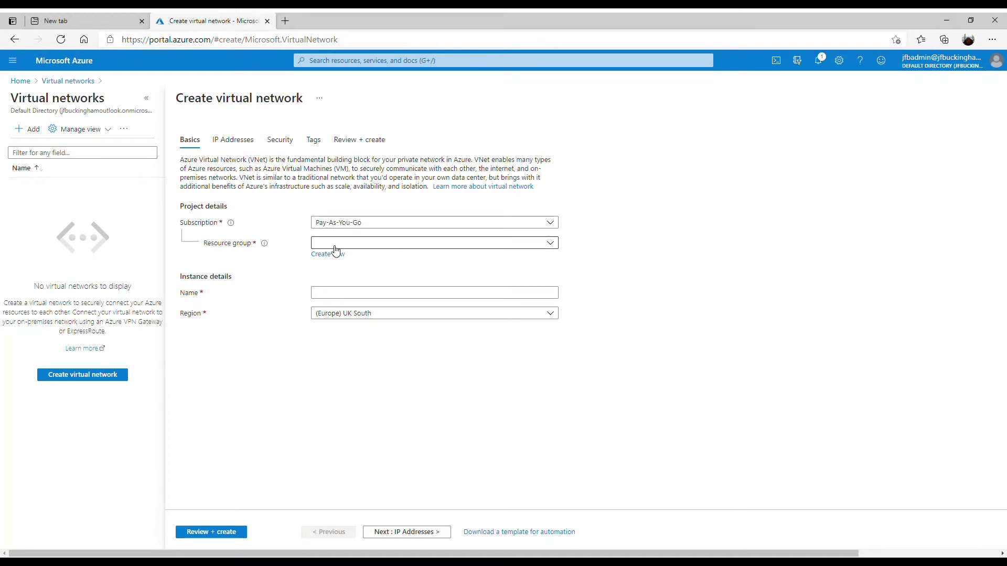
pyautogui.click(339, 244)
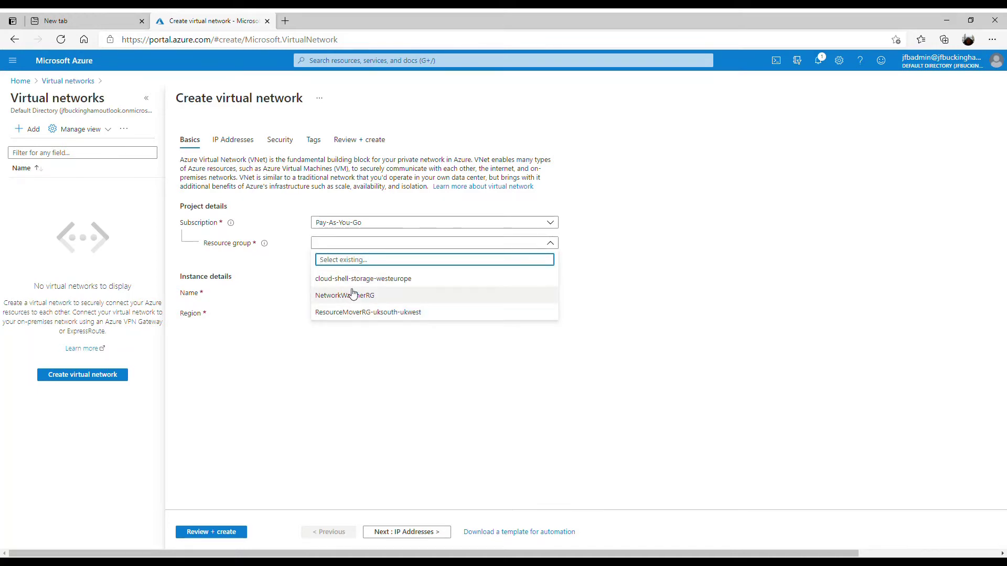
pyautogui.click(280, 258)
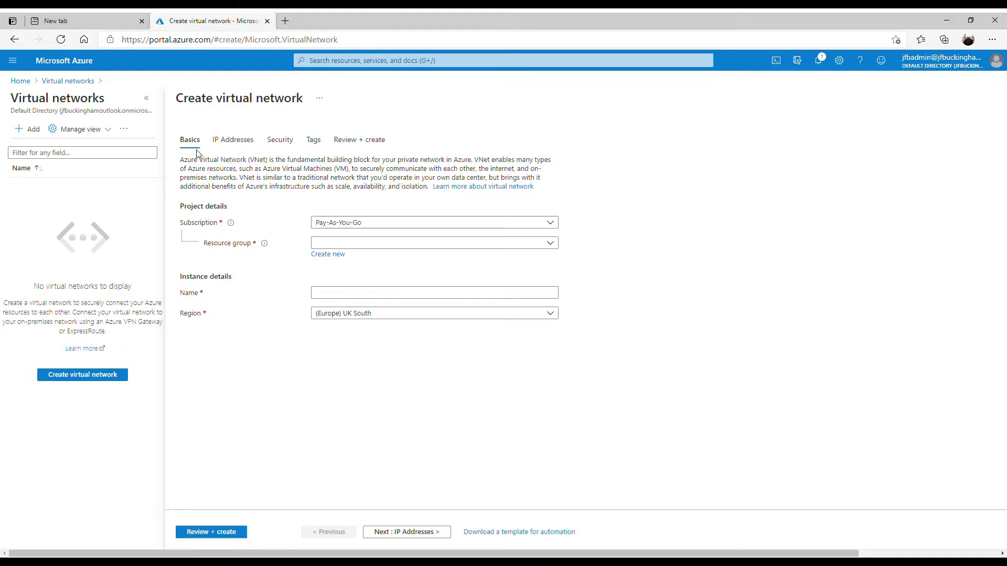
pyautogui.click(77, 85)
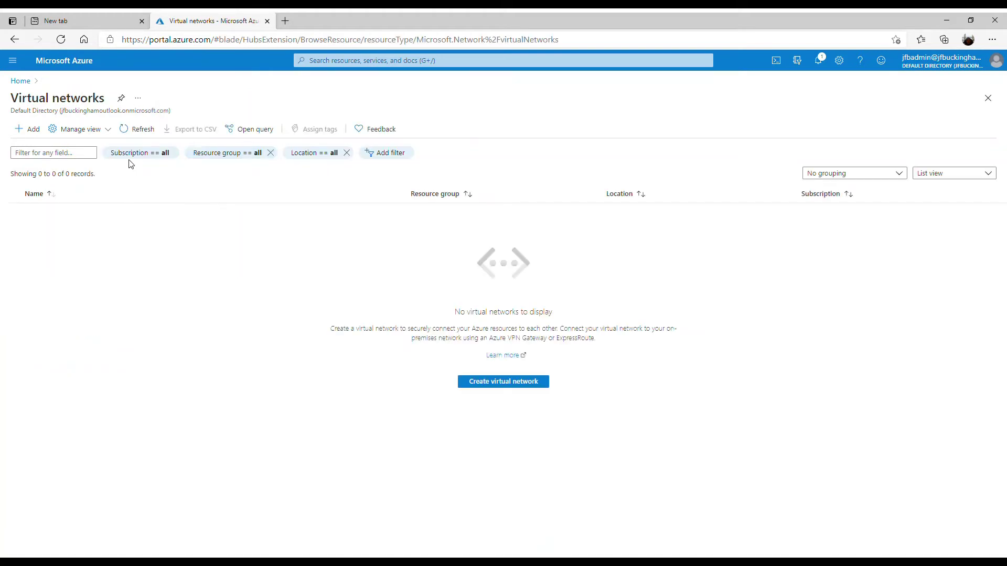
# - Start a new resource group named Vnet1-rg in the (Europe) UK West region
pyautogui.click(329, 61)
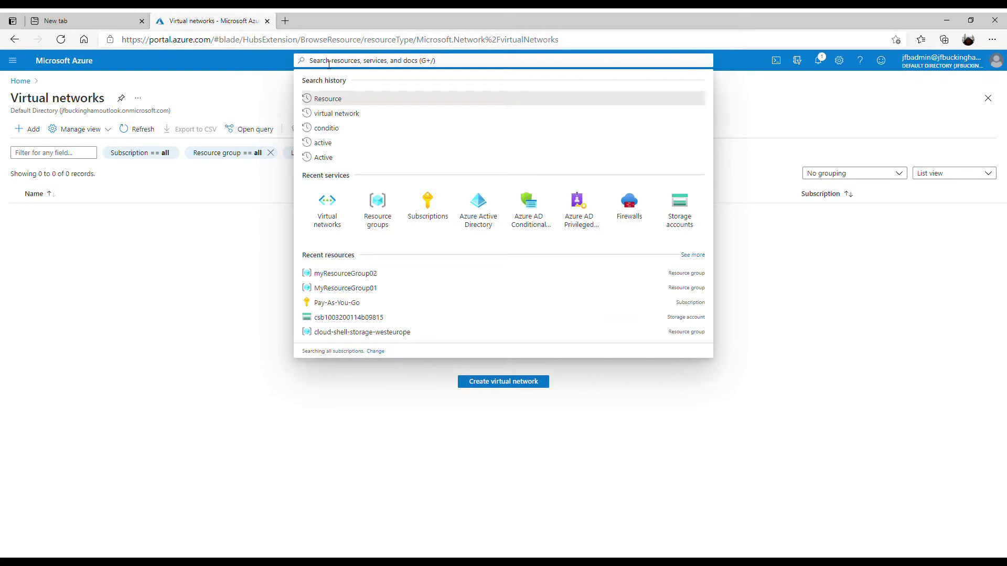
pyautogui.write('resource')
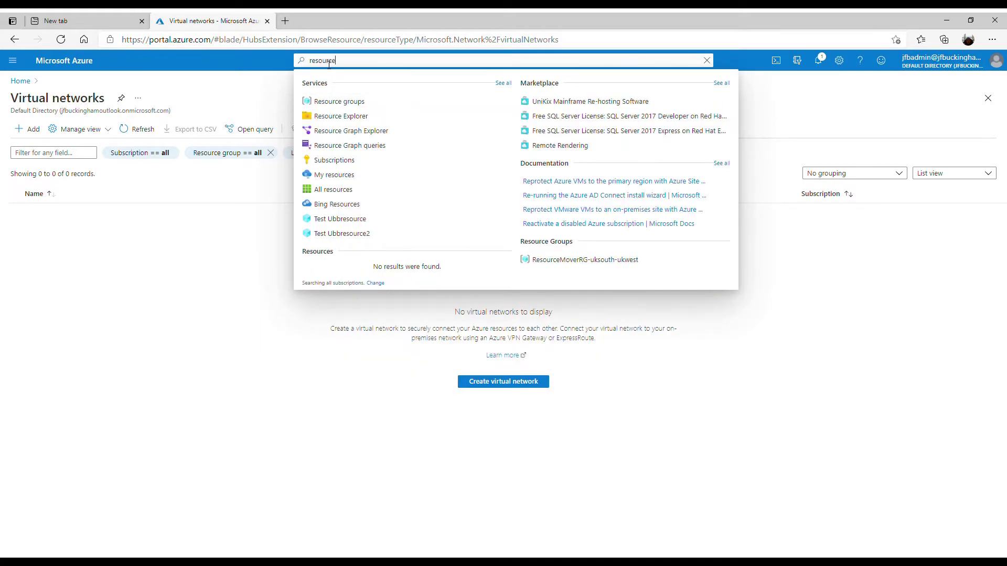
pyautogui.click(337, 101)
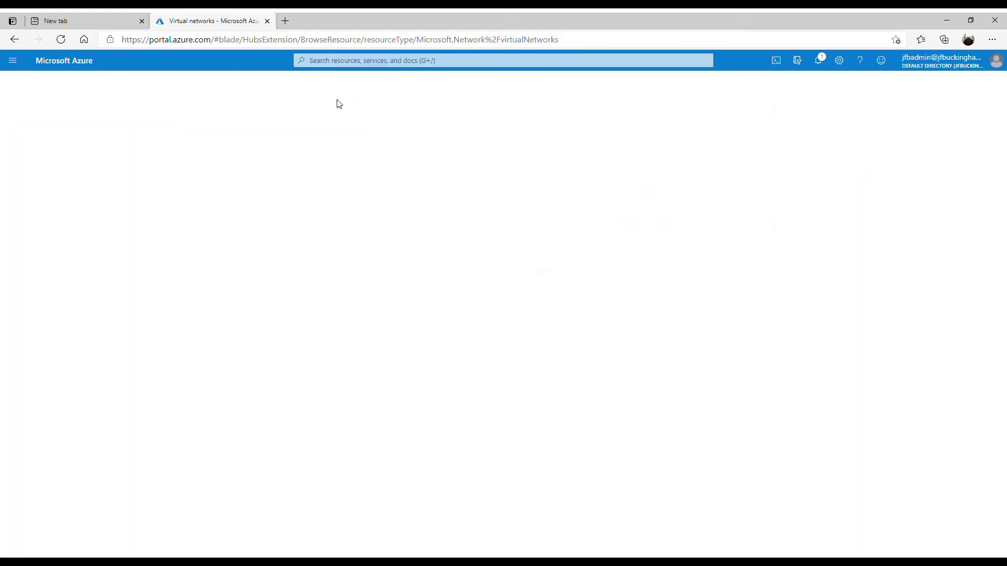
pyautogui.click(29, 130)
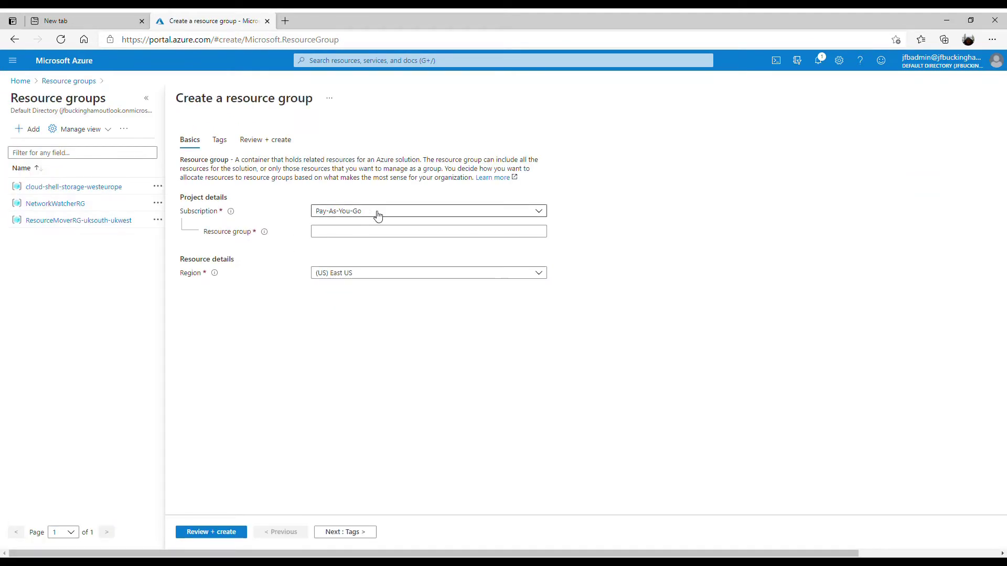
pyautogui.click(358, 236)
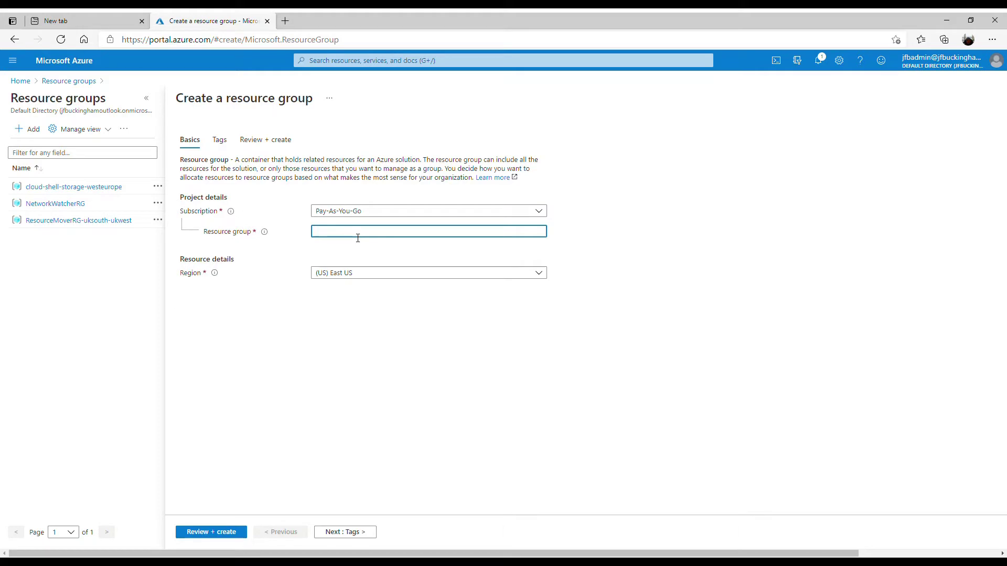
pyautogui.write('Vnet1-rg')
pyautogui.click(357, 274)
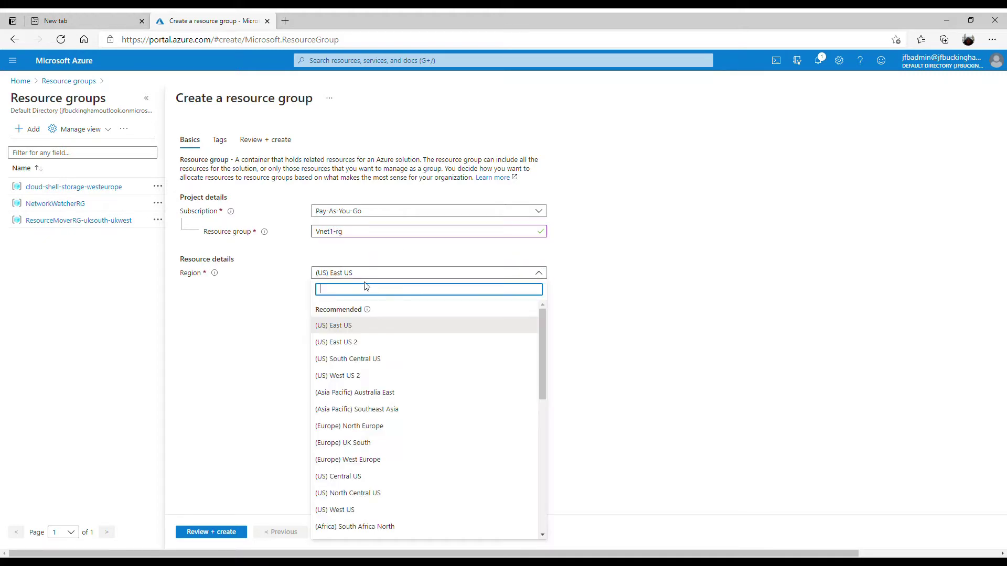
pyautogui.scroll(-8, 377, 476)
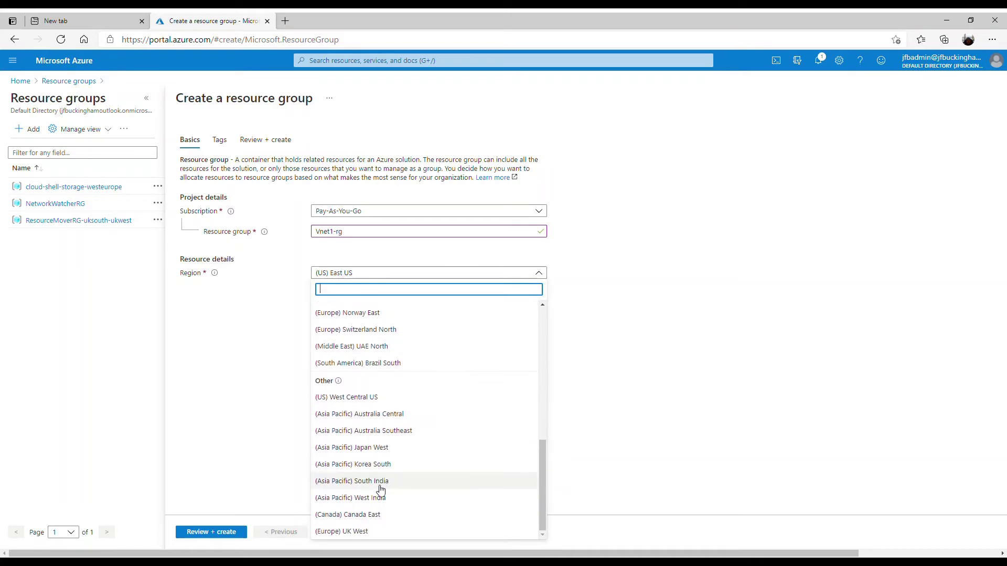
pyautogui.click(362, 532)
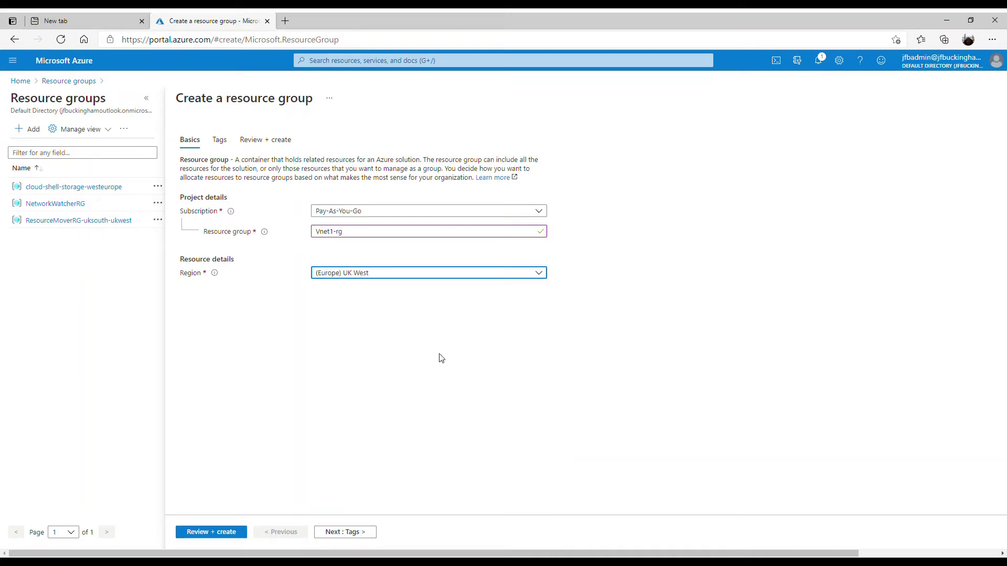
# - Add a tag named VNet` with the value UKWest to the new resource group
pyautogui.click(345, 533)
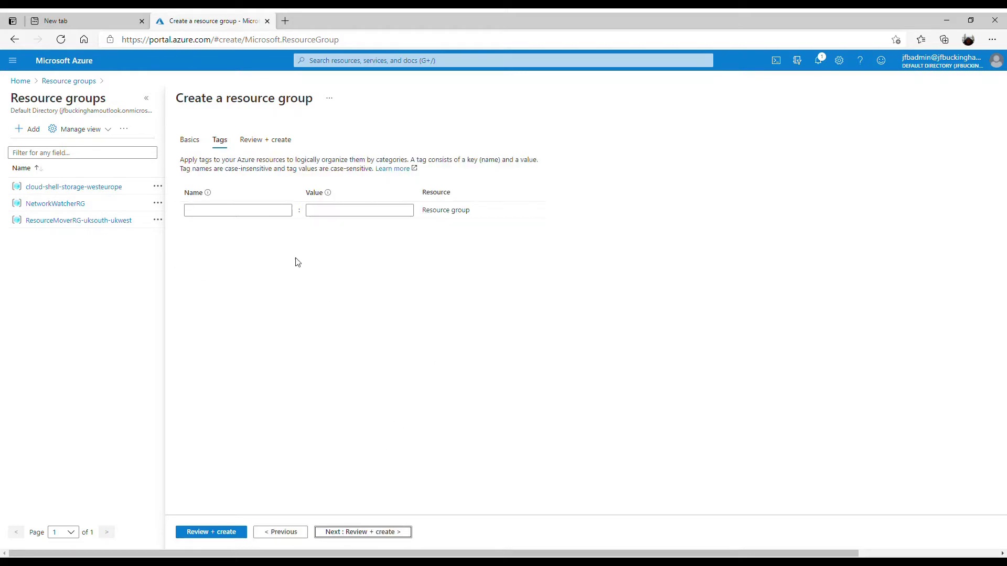
pyautogui.click(216, 214)
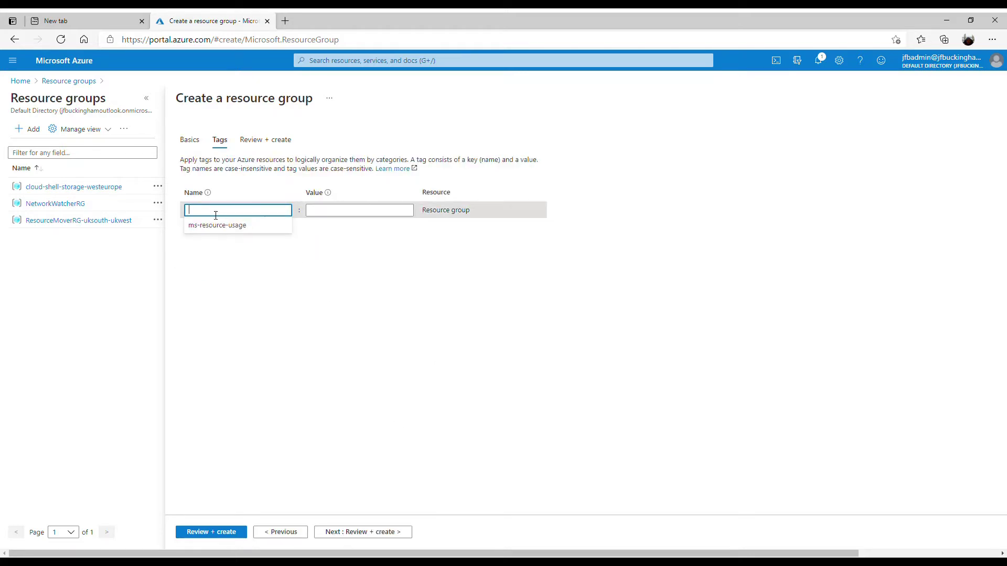
pyautogui.write('VNet`')
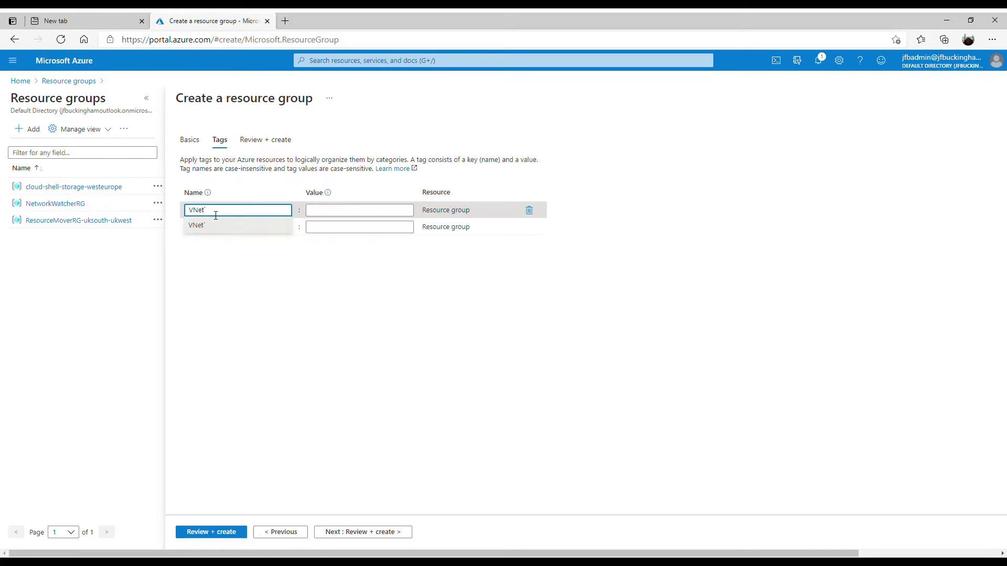
pyautogui.click(332, 211)
pyautogui.write('U')
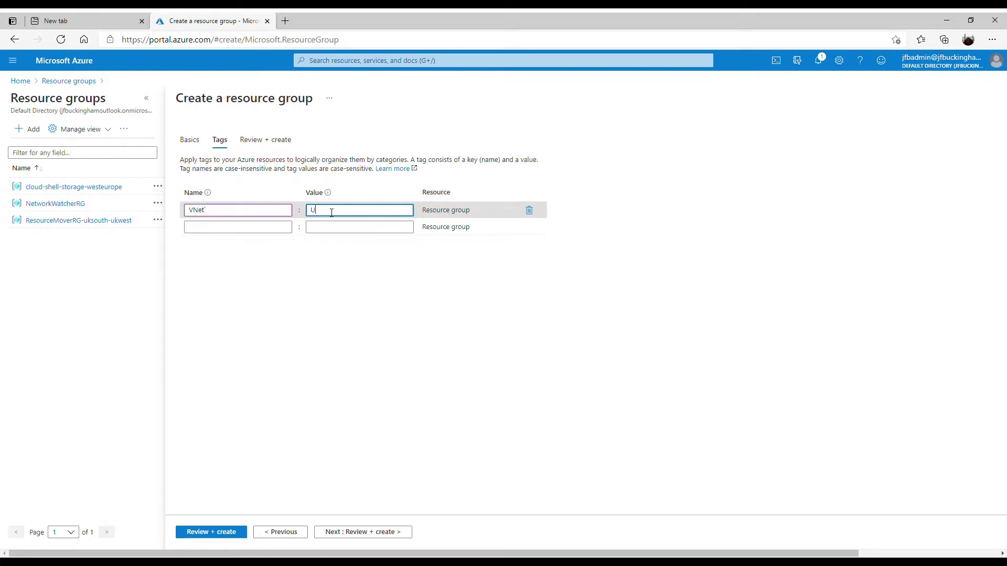
pyautogui.write('KWest')
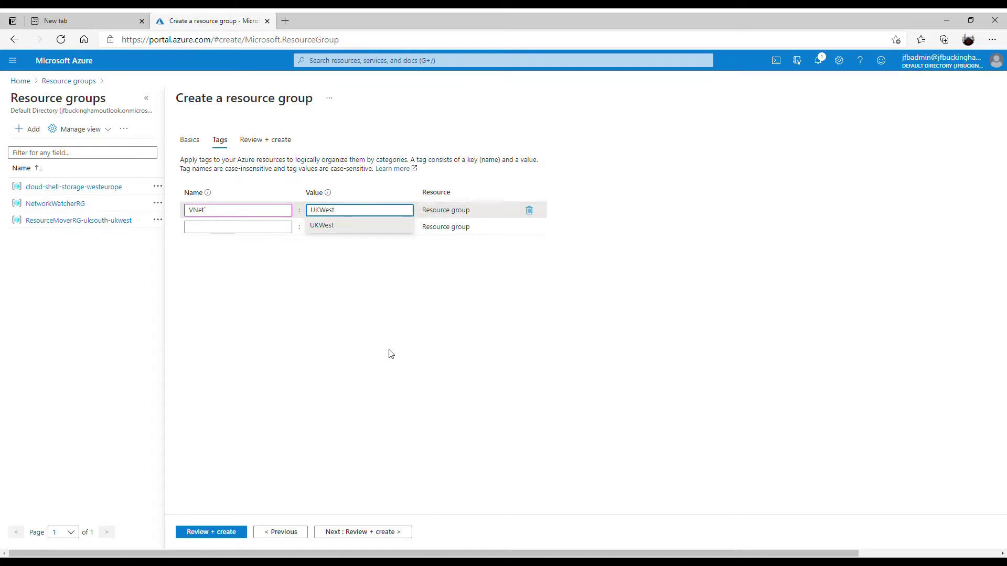
# - Review and create the resource group, and open Vnet1-rg from the resource group list
pyautogui.click(210, 531)
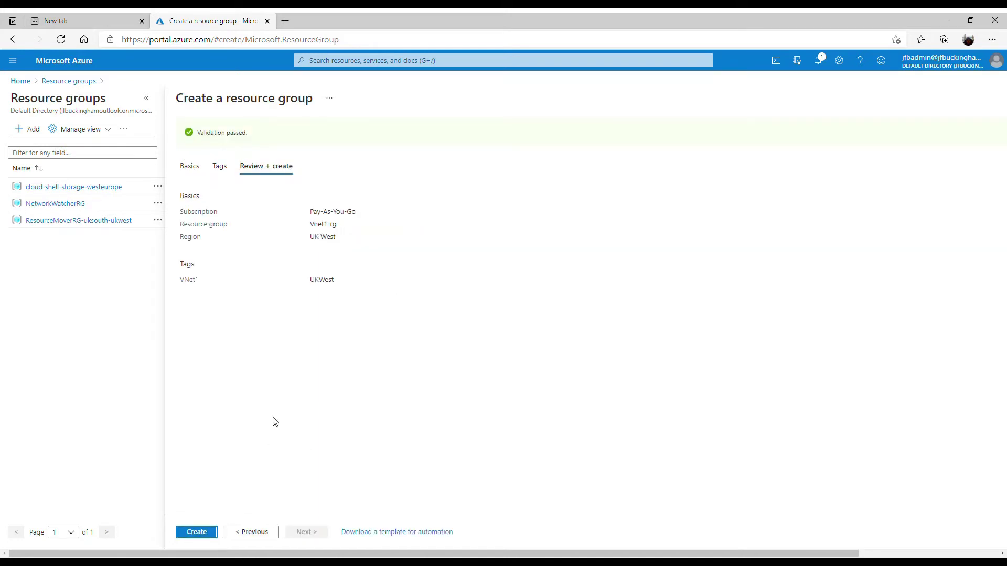
pyautogui.click(205, 536)
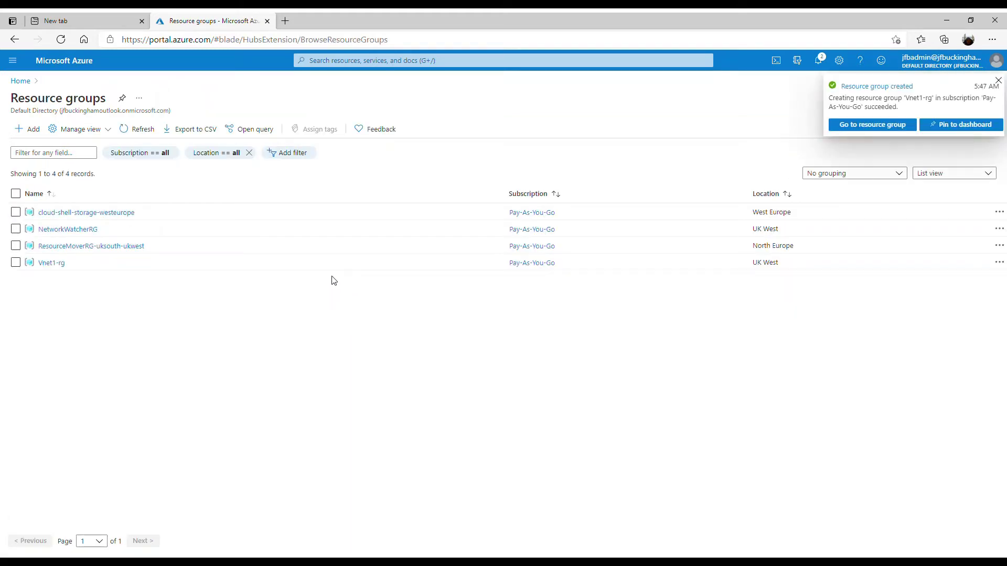
pyautogui.click(53, 264)
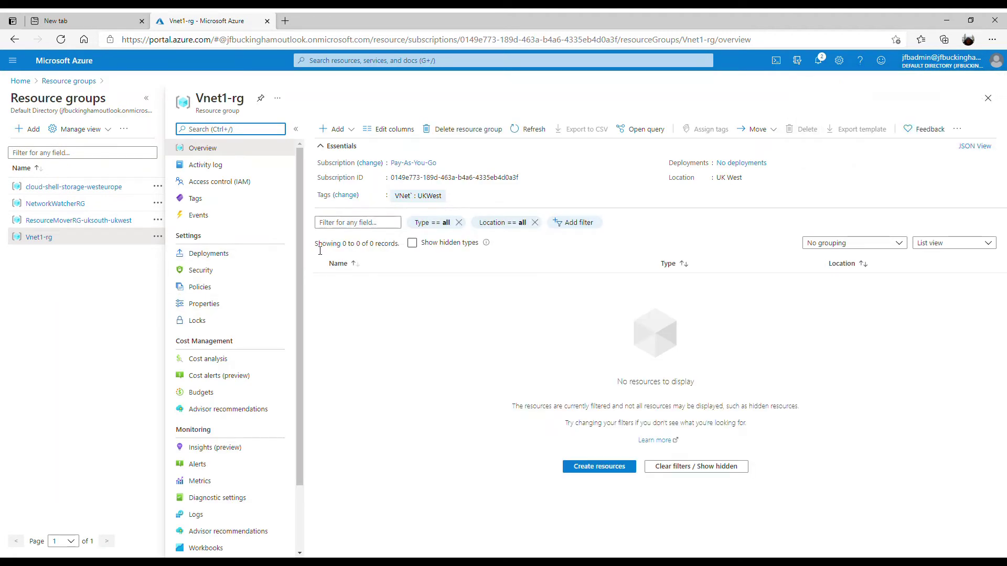
# - Start a new virtual network named VNet1 in the Vnet1-rg resource group, keeping the (Europe) UK West region
pyautogui.click(362, 62)
pyautogui.write('virtual')
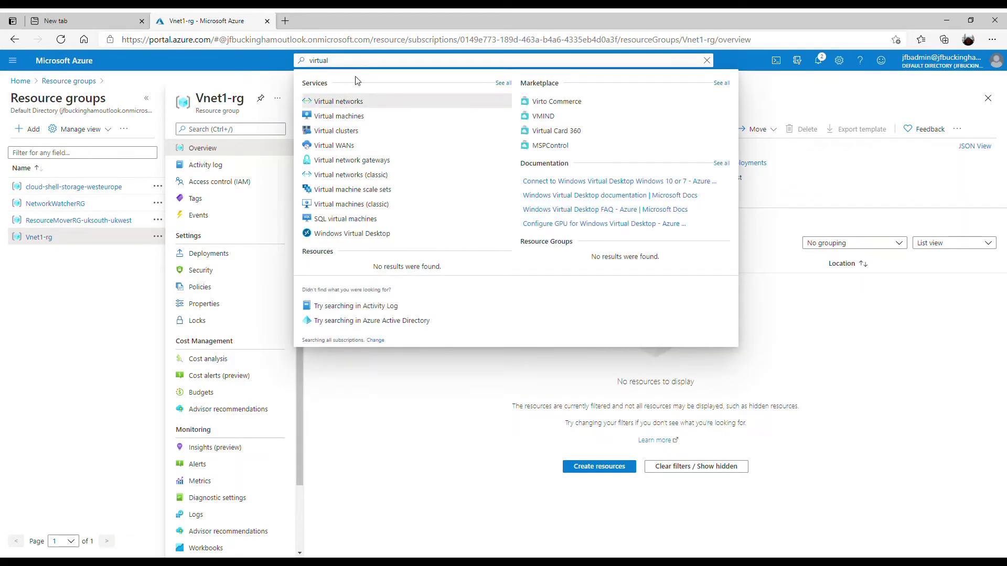
pyautogui.click(342, 104)
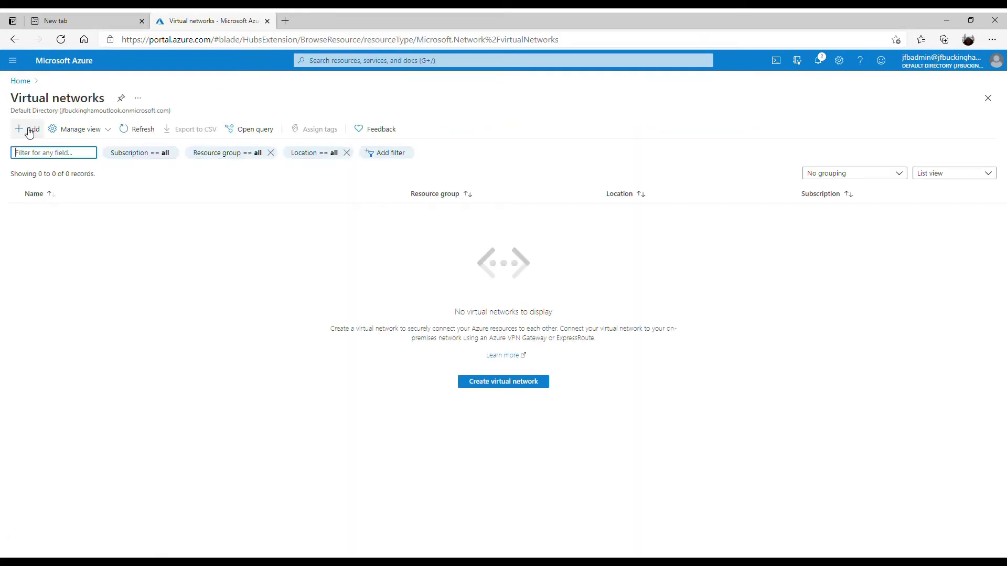
pyautogui.click(30, 131)
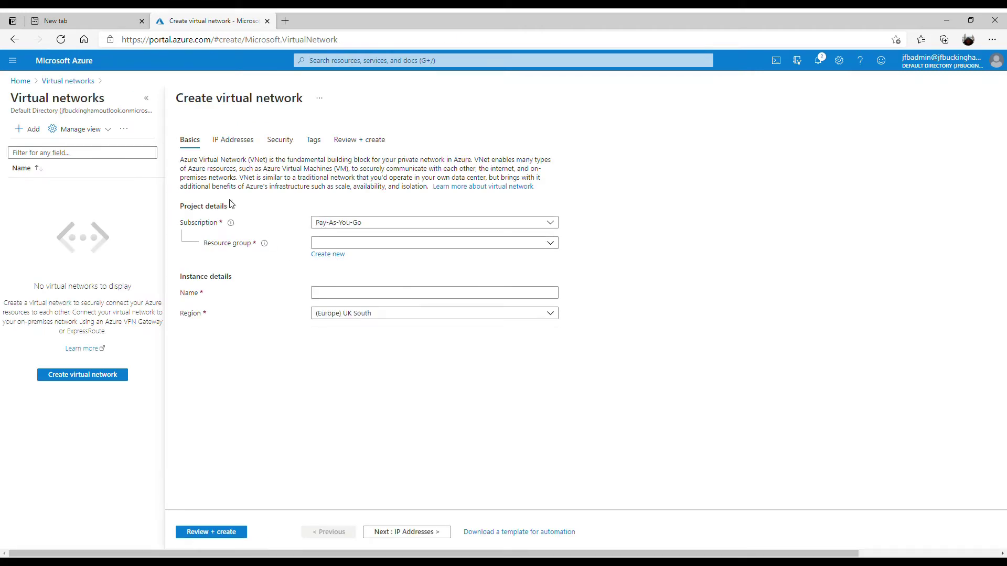
pyautogui.click(337, 245)
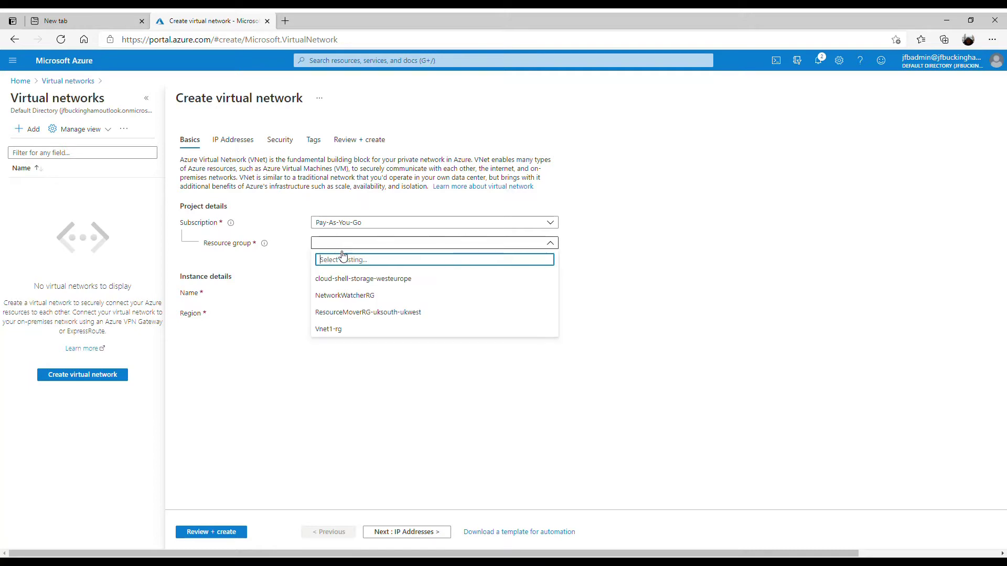
pyautogui.click(337, 330)
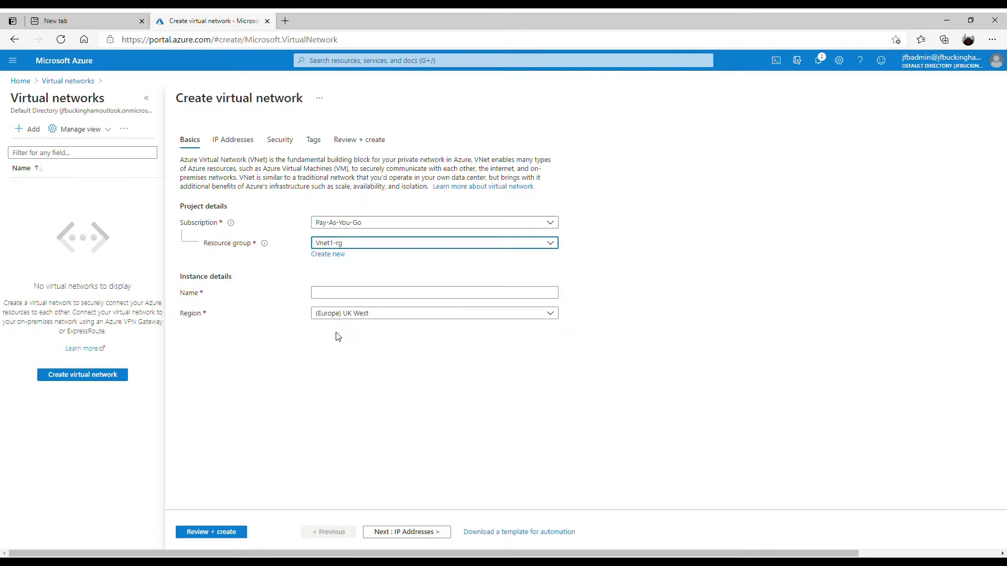
pyautogui.click(353, 297)
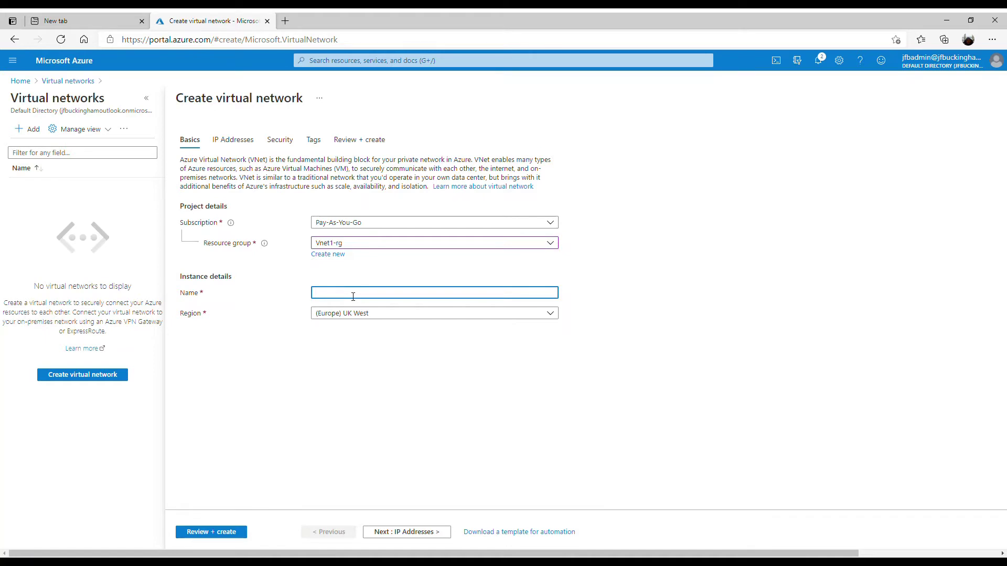
pyautogui.write('VNet1')
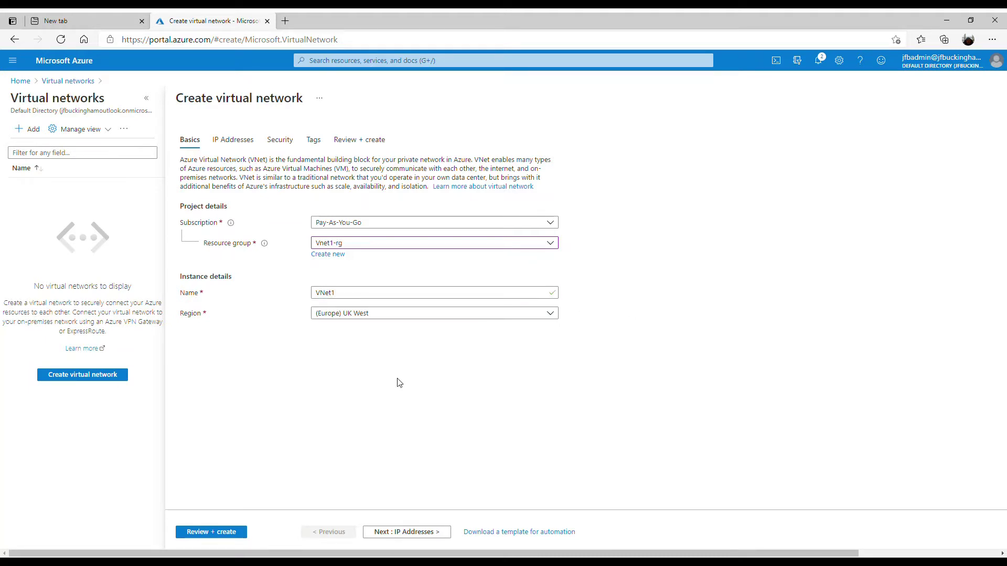
pyautogui.click(363, 320)
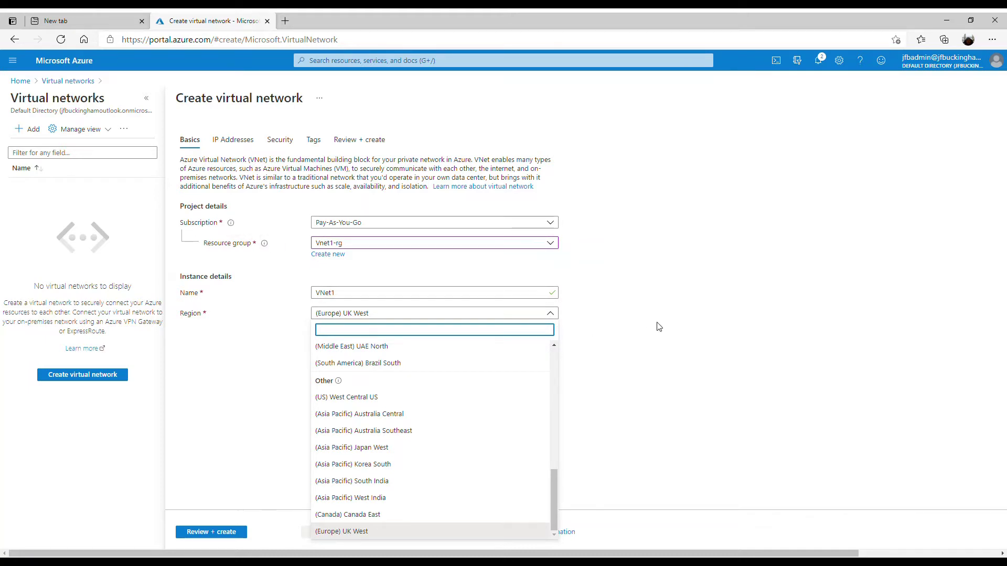
pyautogui.click(631, 317)
# - Rename the default subnet to Private in the virtual network's IP address settings and save it
pyautogui.click(394, 533)
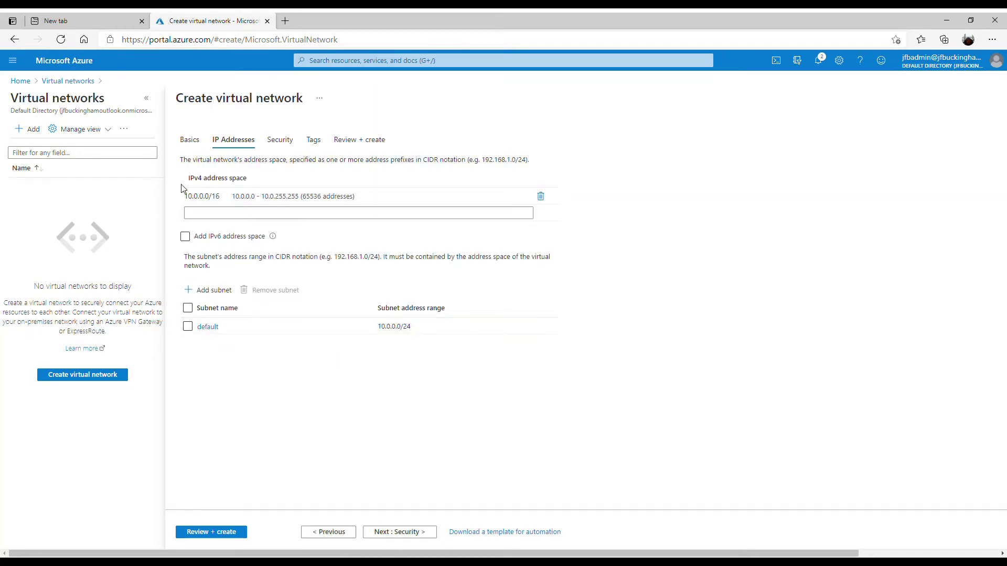
pyautogui.click(214, 195)
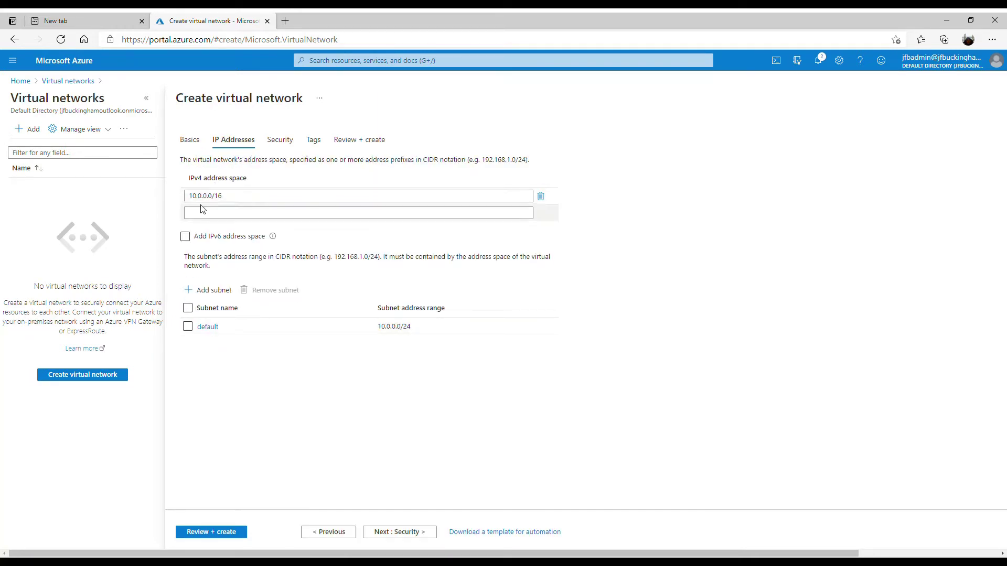
pyautogui.click(197, 211)
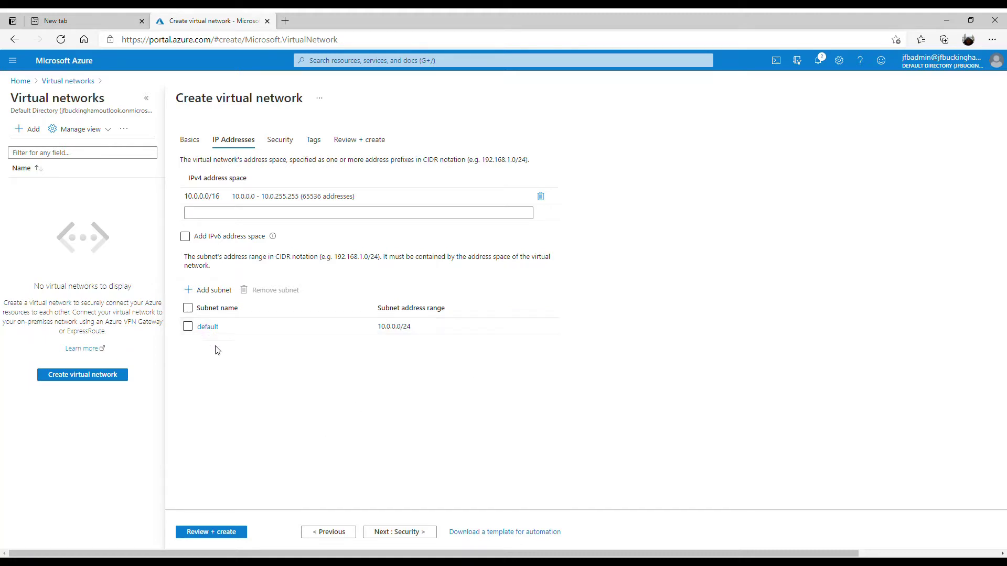
pyautogui.click(208, 327)
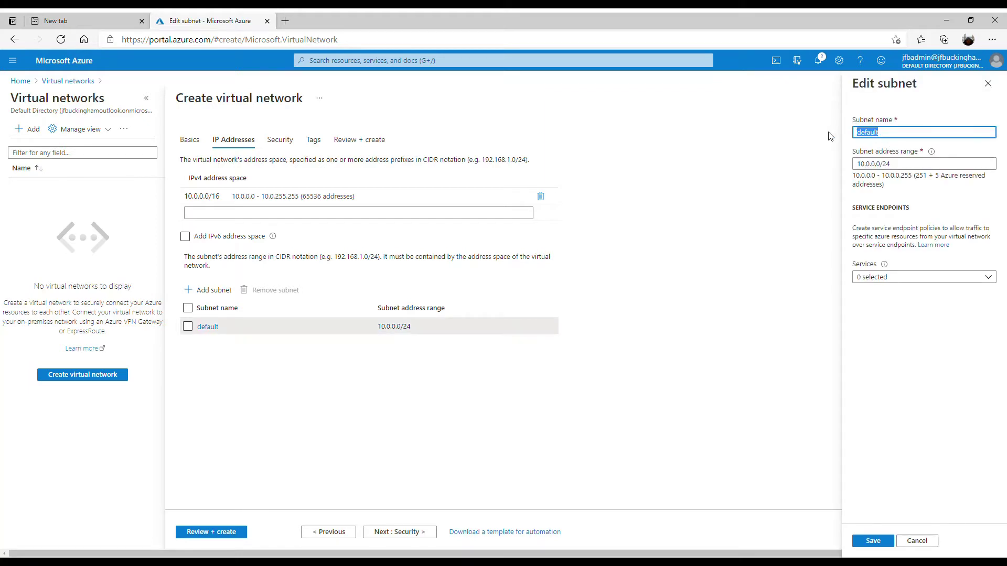
pyautogui.write('Private')
pyautogui.click(872, 545)
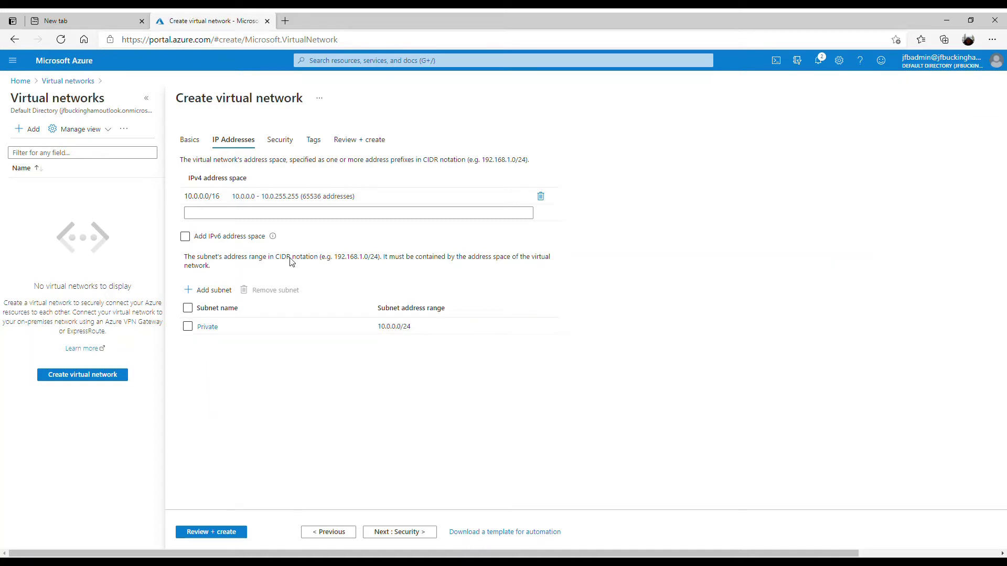
# - Tag the new virtual network with VNet` set to UKWest, keeping the default security settings, and create it after review
pyautogui.click(400, 532)
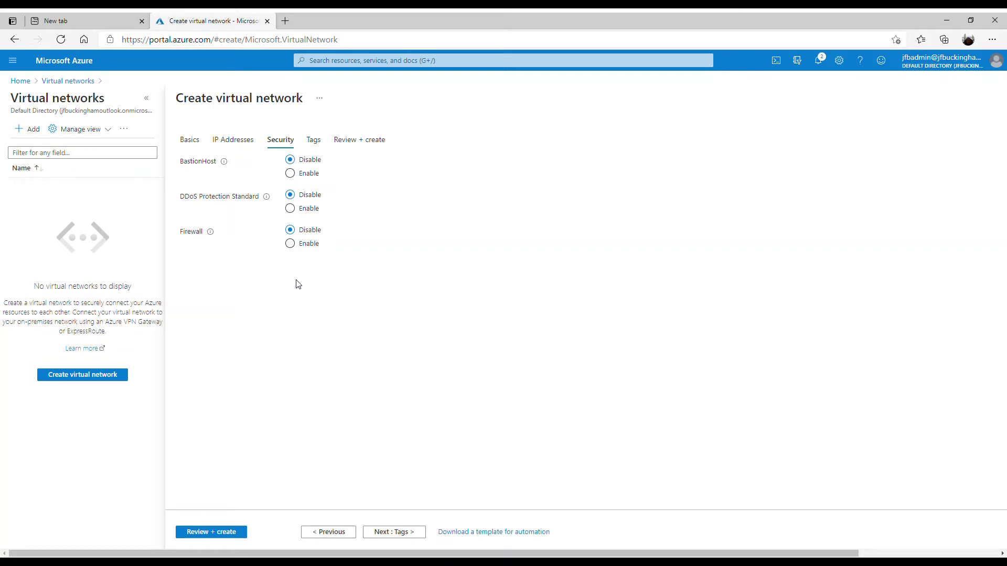
pyautogui.click(401, 531)
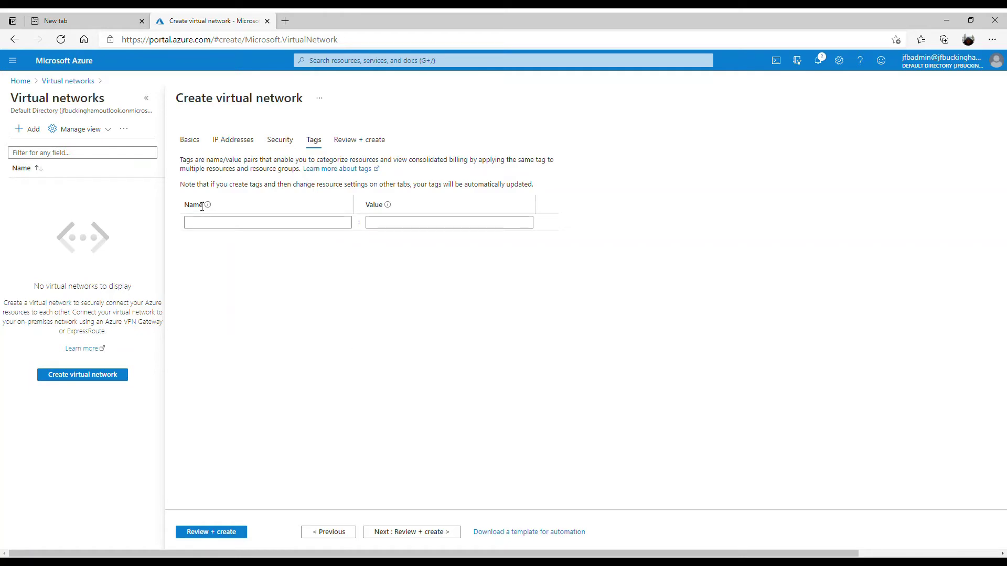
pyautogui.click(207, 226)
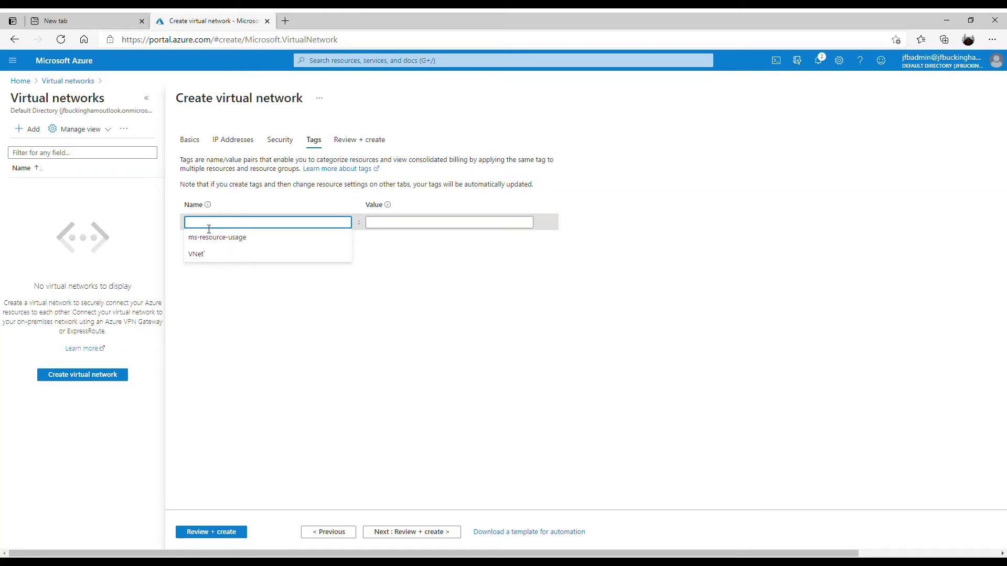
pyautogui.click(207, 254)
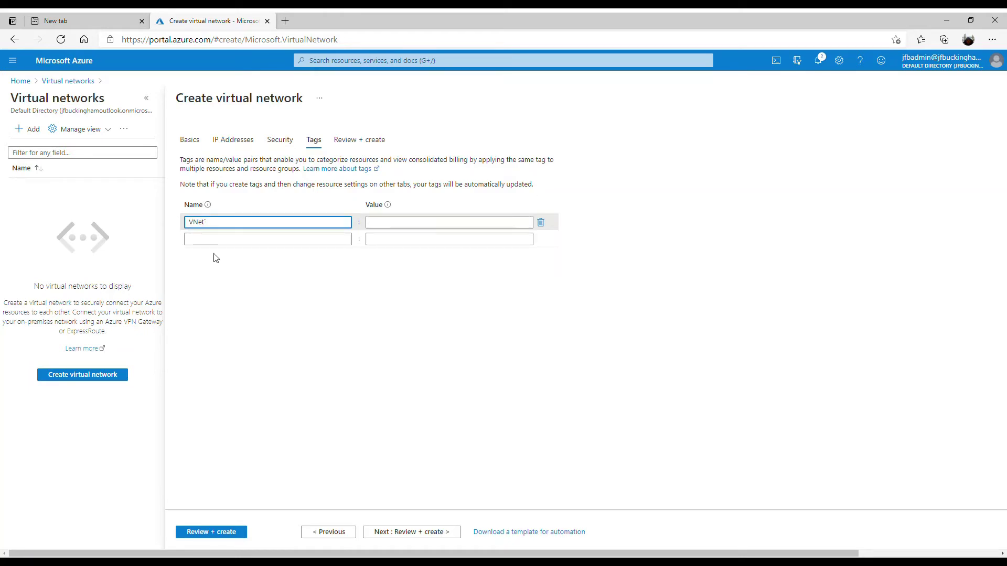
pyautogui.click(385, 224)
pyautogui.click(384, 238)
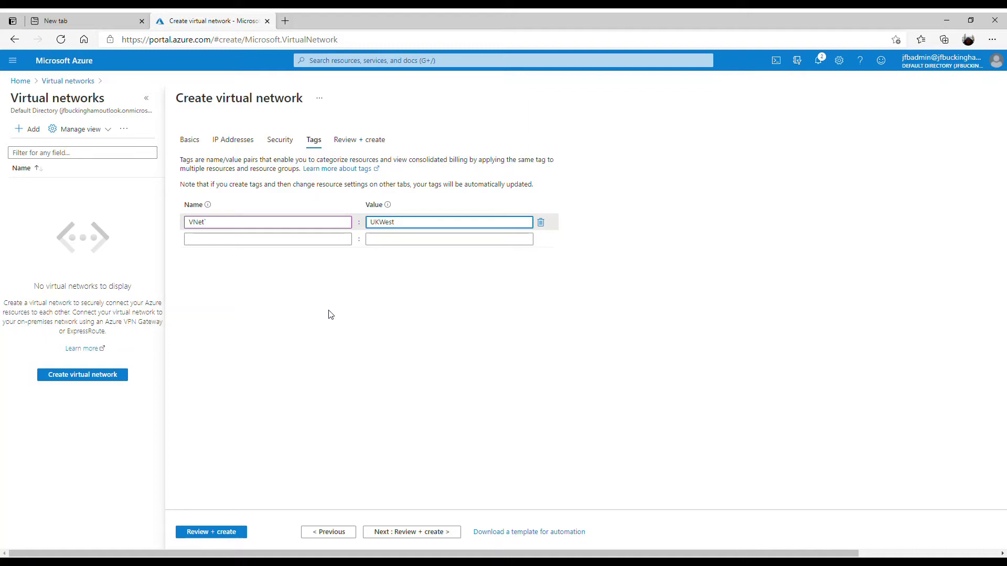
pyautogui.click(395, 532)
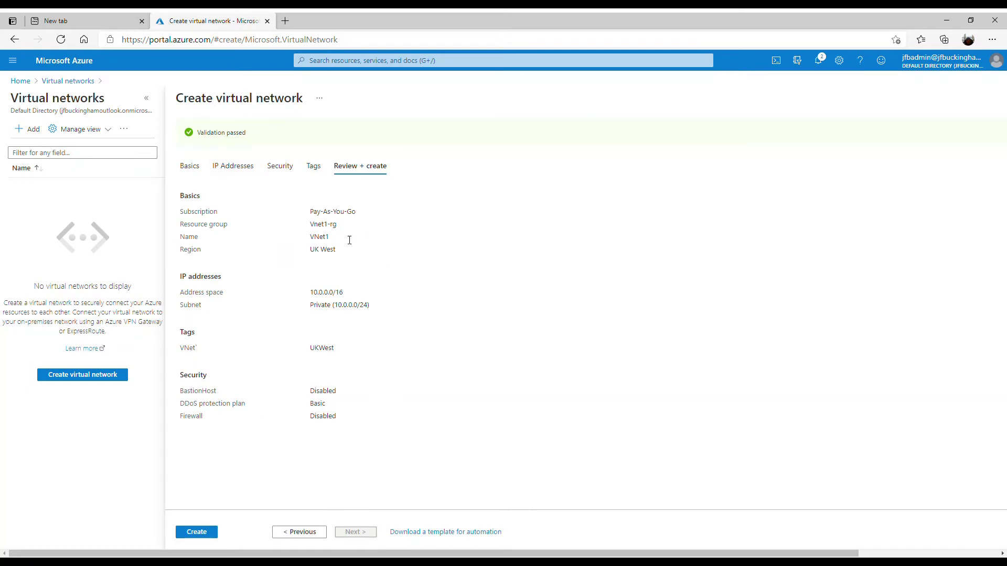
pyautogui.click(217, 532)
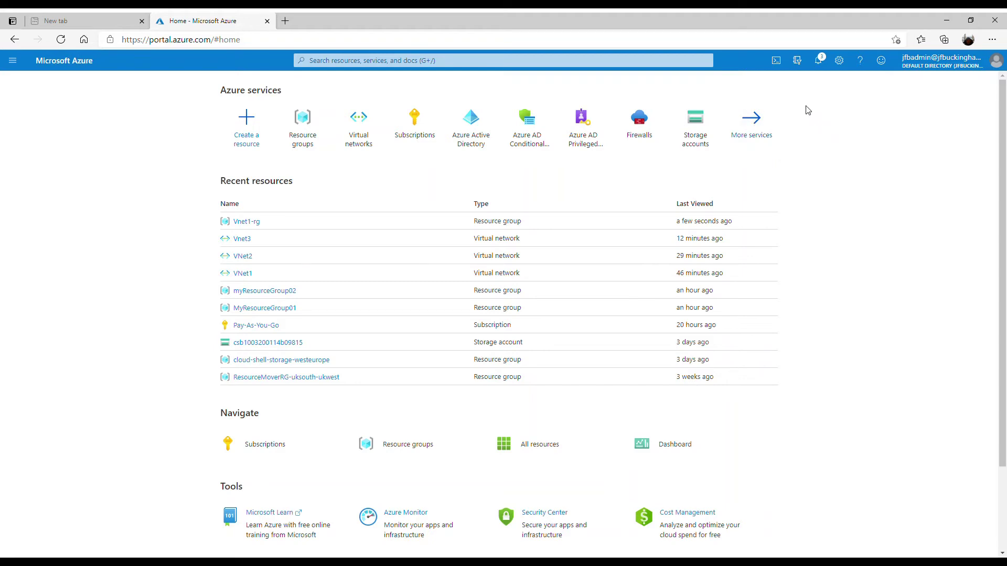
# - Open Cloud Shell in Bash and list the available Azure CLI command groups with az
pyautogui.click(776, 61)
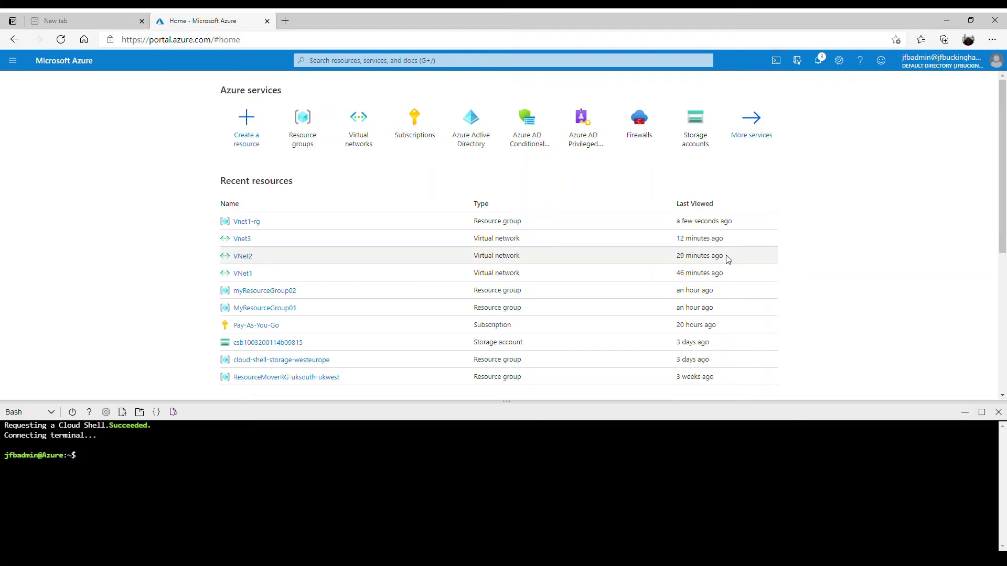
pyautogui.click(24, 412)
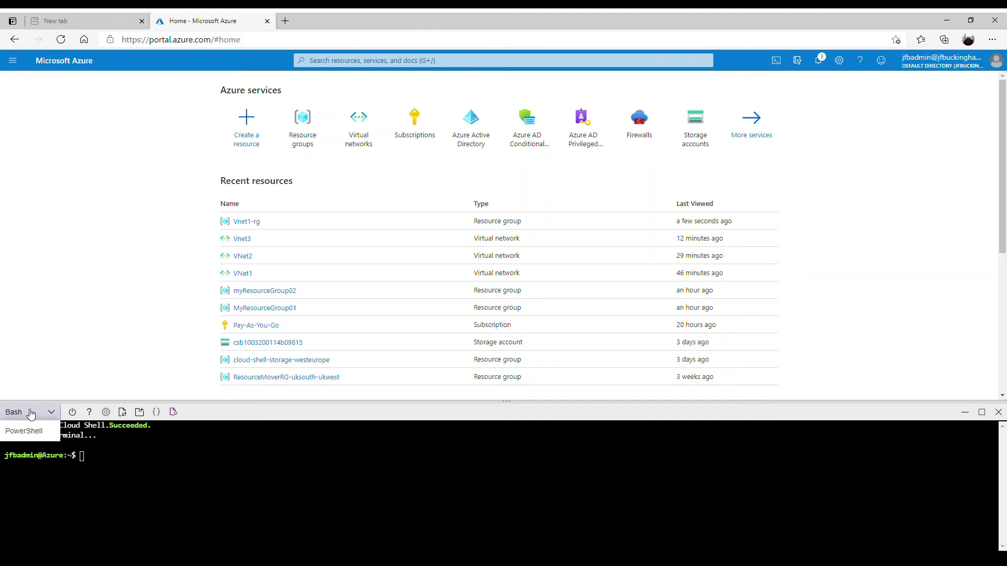
pyautogui.click(31, 414)
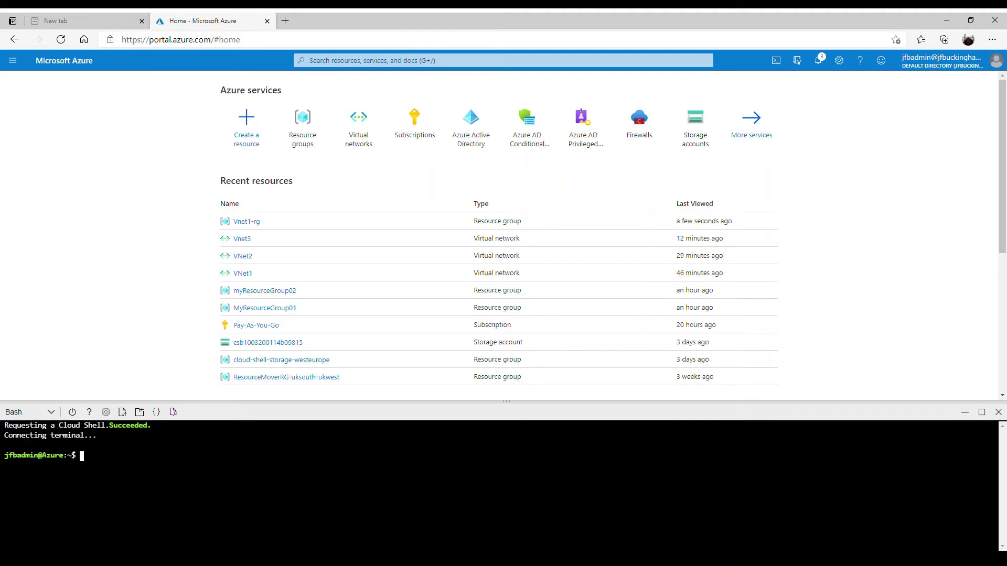
pyautogui.write('az')
pyautogui.press('Return')
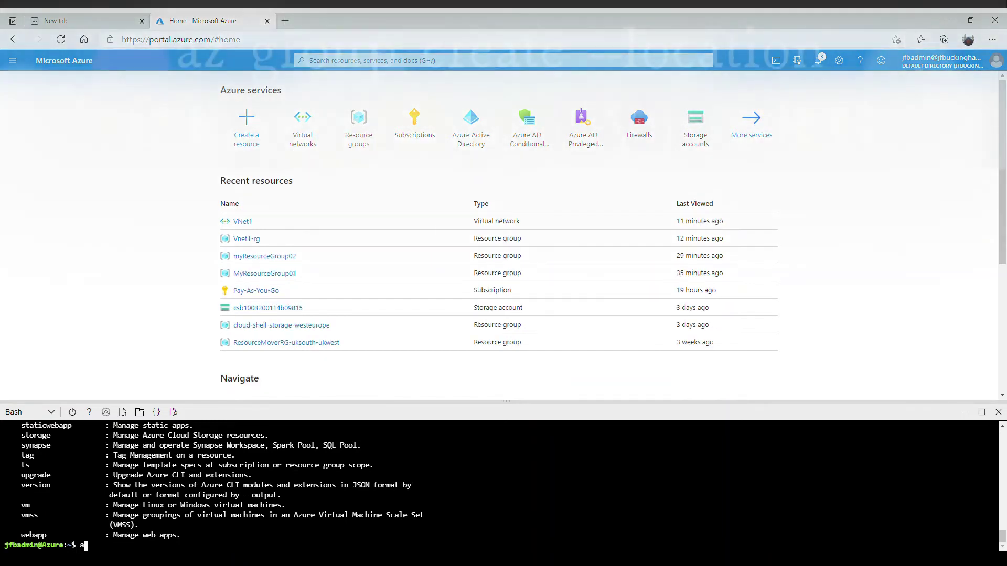
# - Create a resource group named VNet2-RG in the UKSouth location with the az group create command
pyautogui.write('az ')
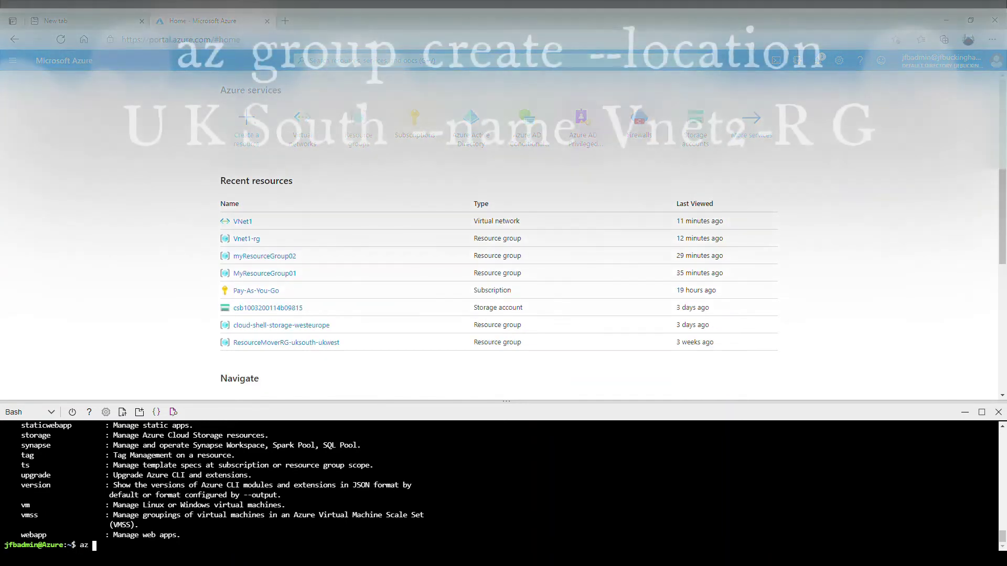
pyautogui.write('group crea')
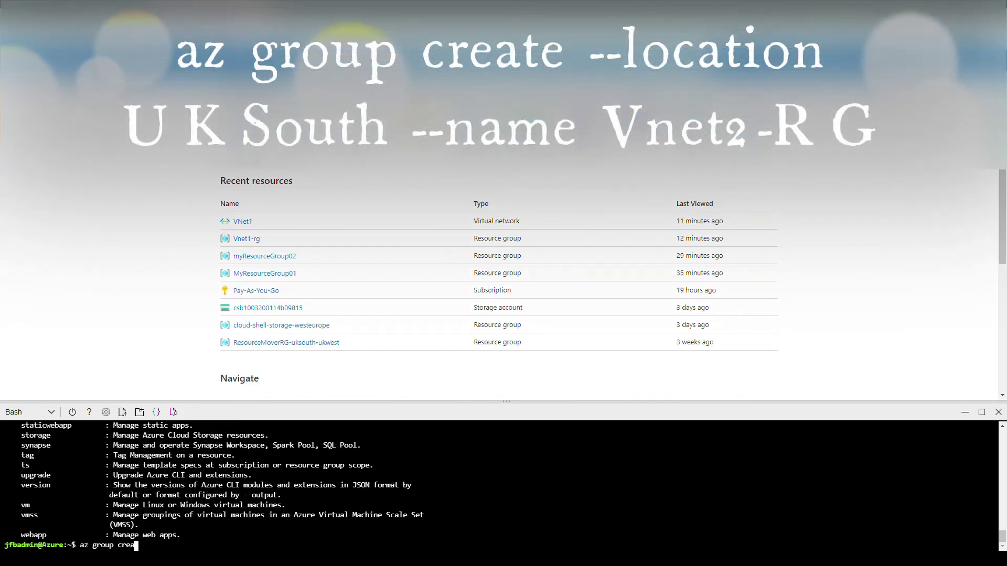
pyautogui.write('te --loca')
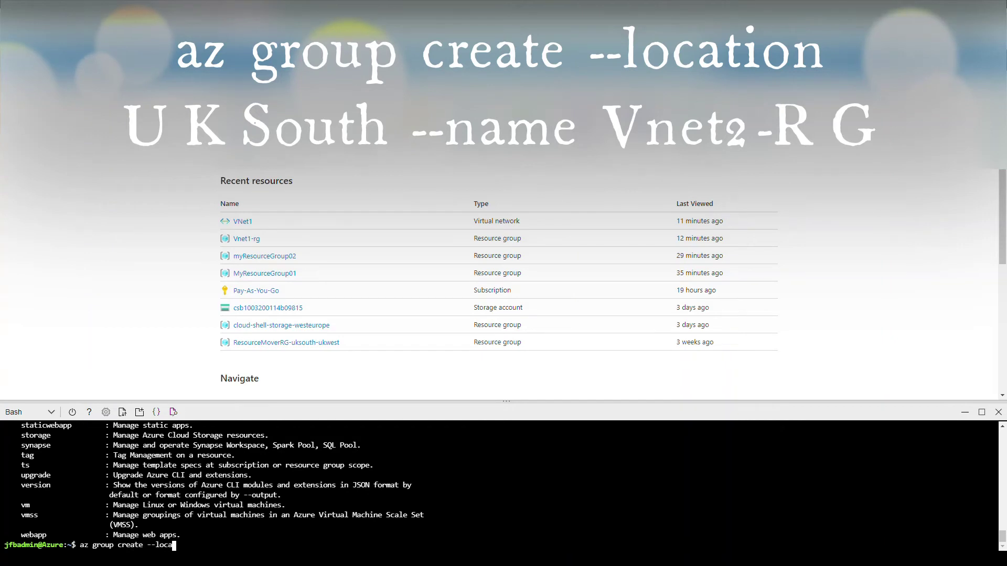
pyautogui.write('tion UK')
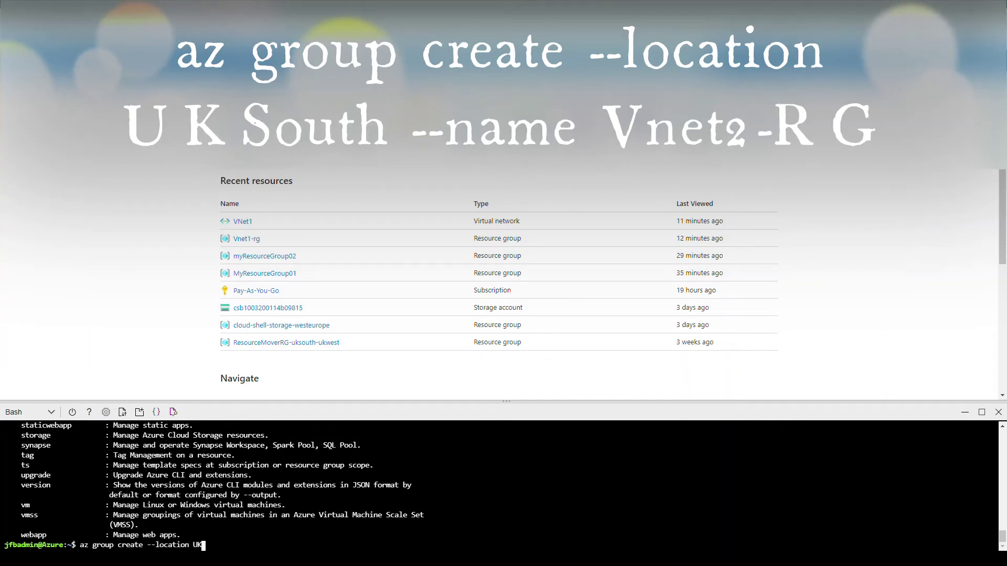
pyautogui.write('South')
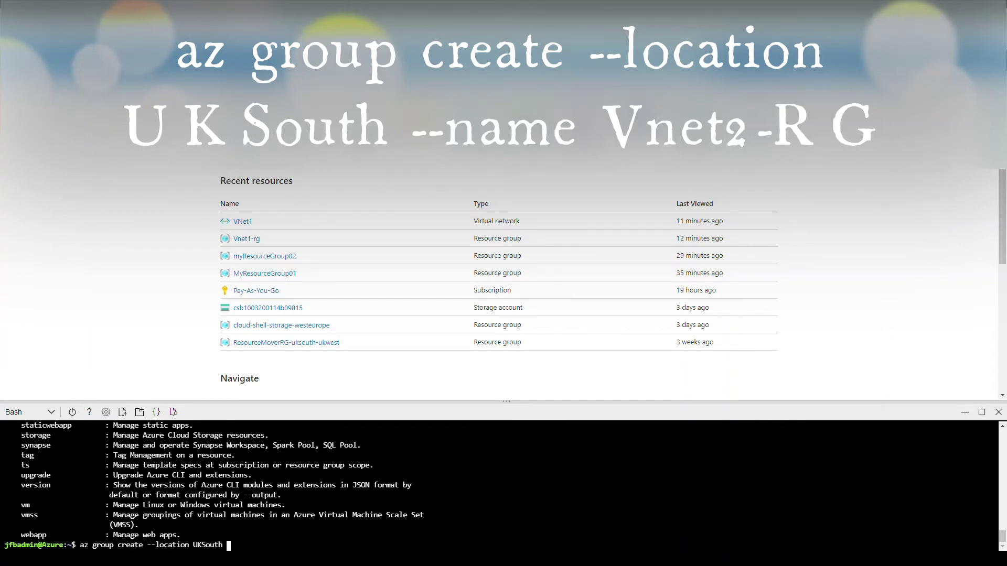
pyautogui.write(' --name ')
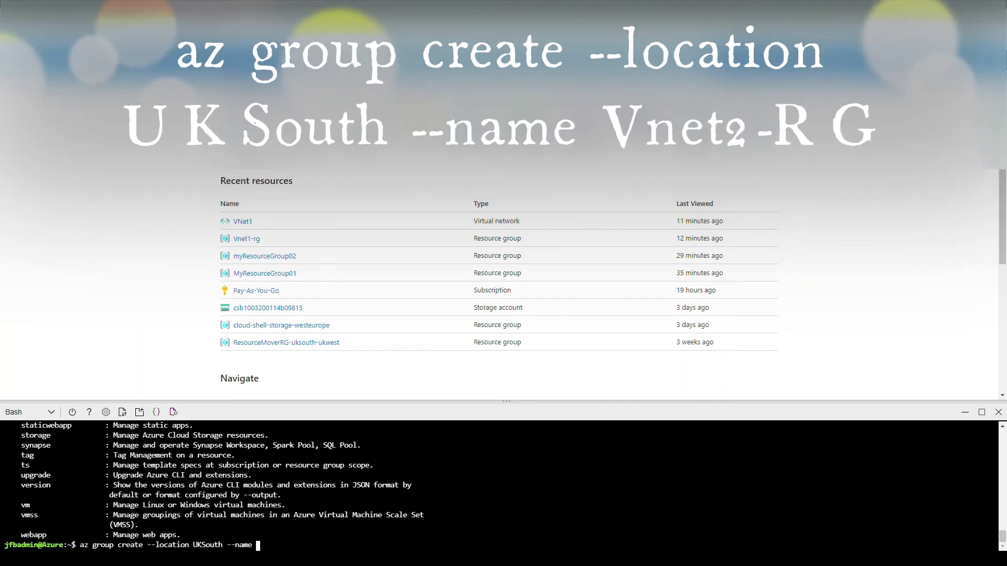
pyautogui.write('VNet2')
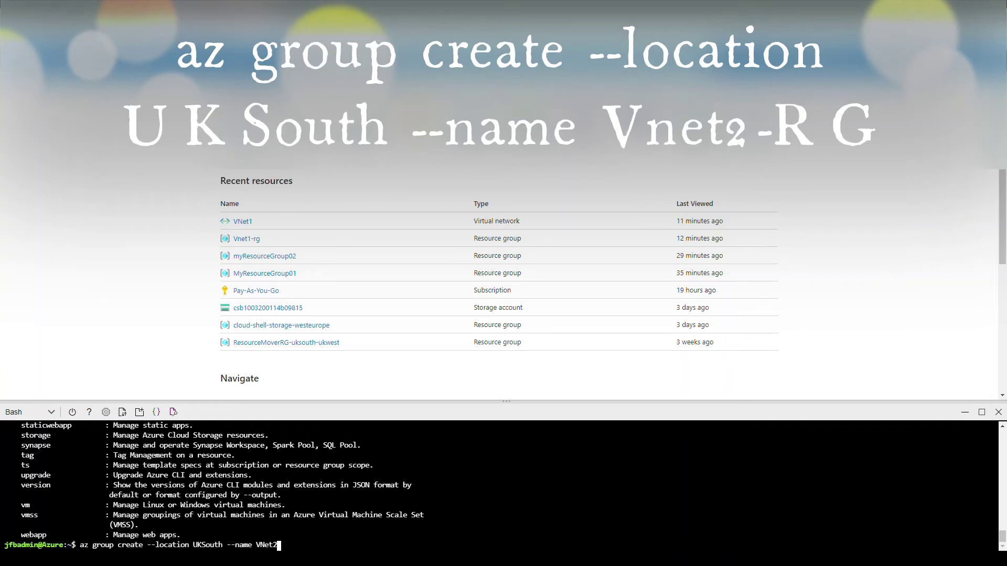
pyautogui.write('-RG')
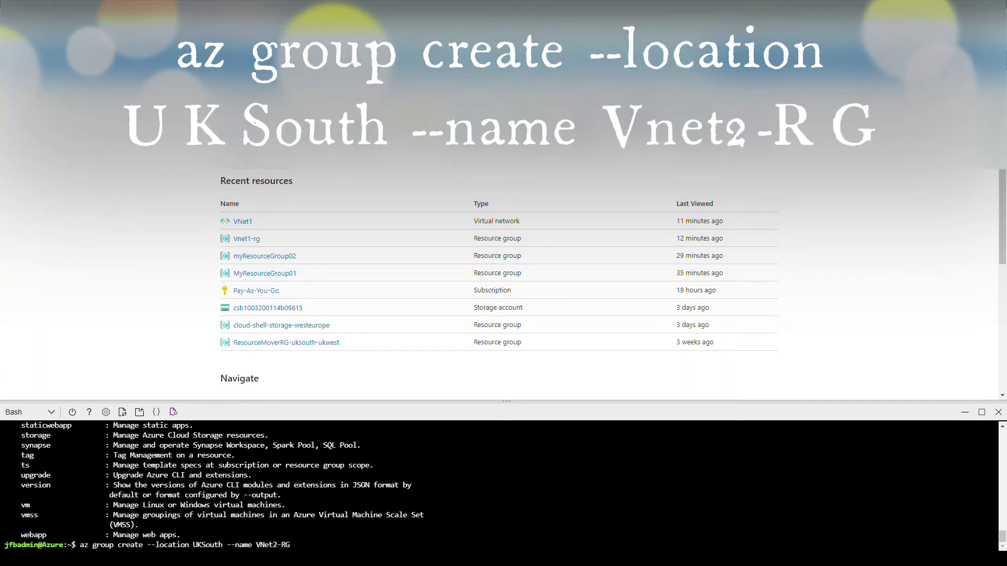
pyautogui.press('Return')
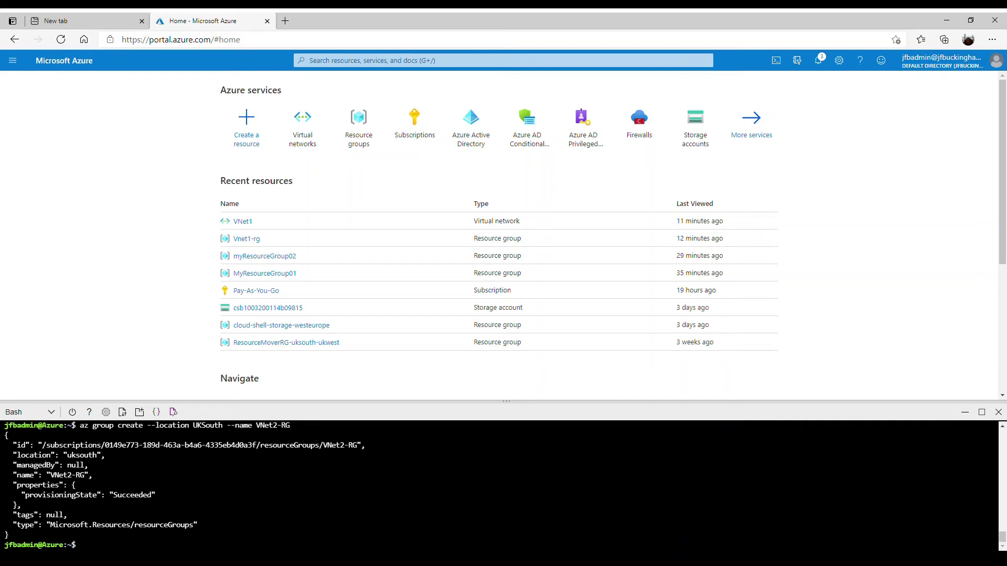
# - Begin an az network vnet create command with the resource group VNet2-rg and the network name VNet2
pyautogui.write('az ')
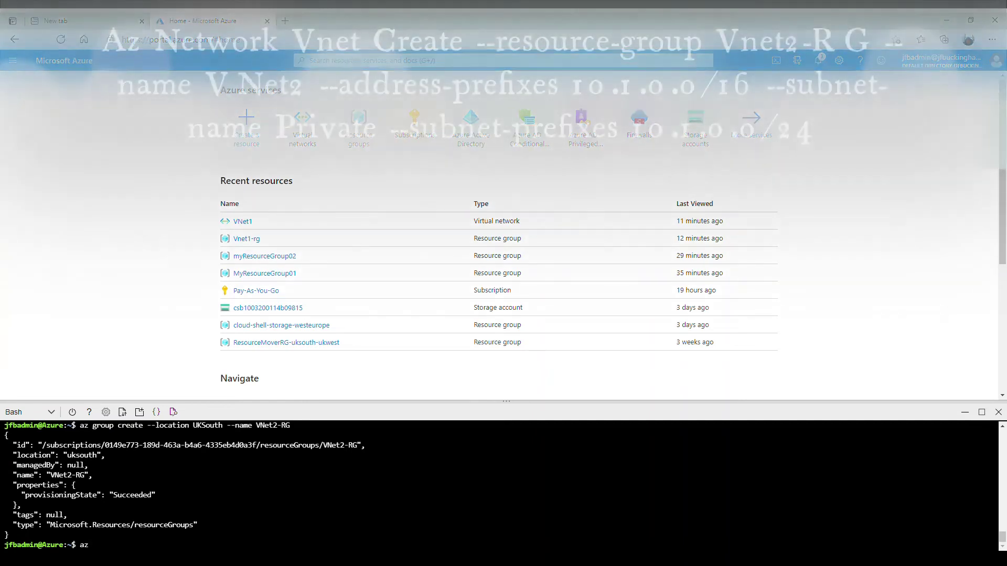
pyautogui.write('network')
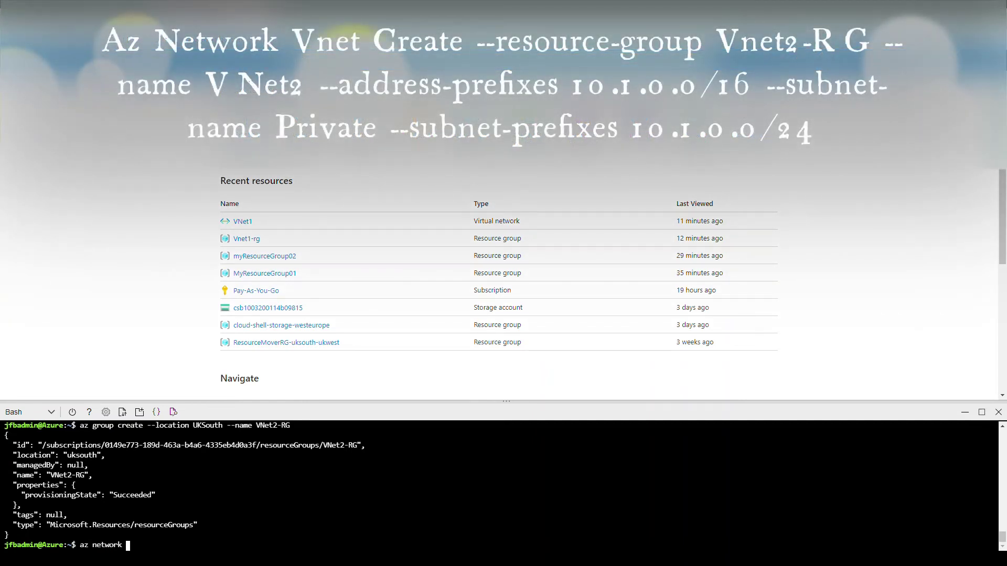
pyautogui.write(' vnet create --')
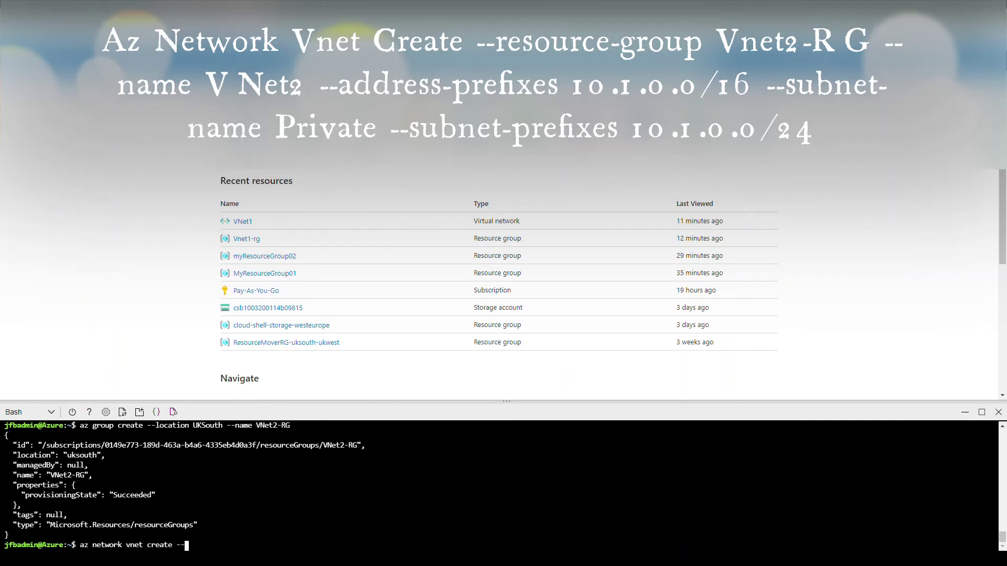
pyautogui.write('resource-grou')
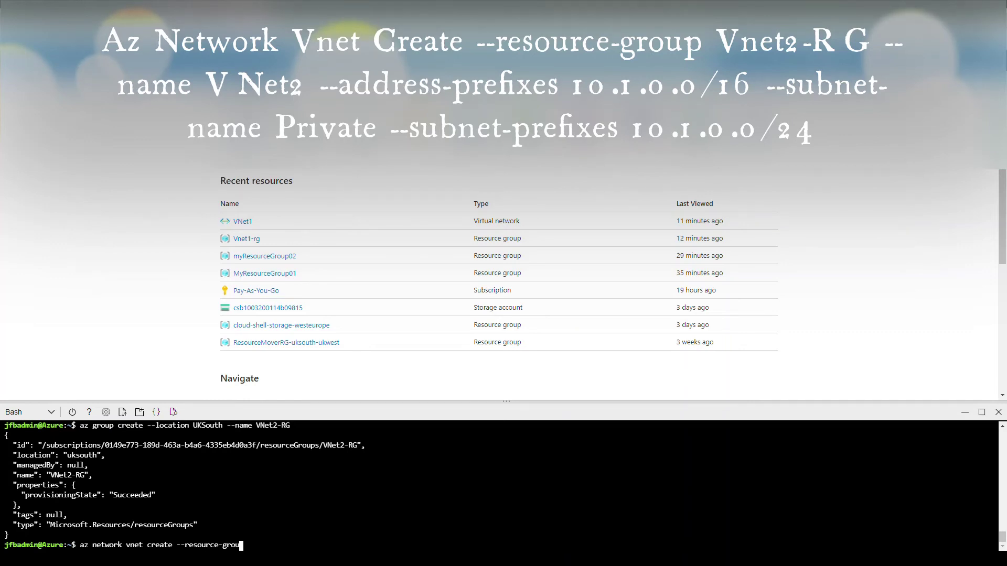
pyautogui.write('p VNet2')
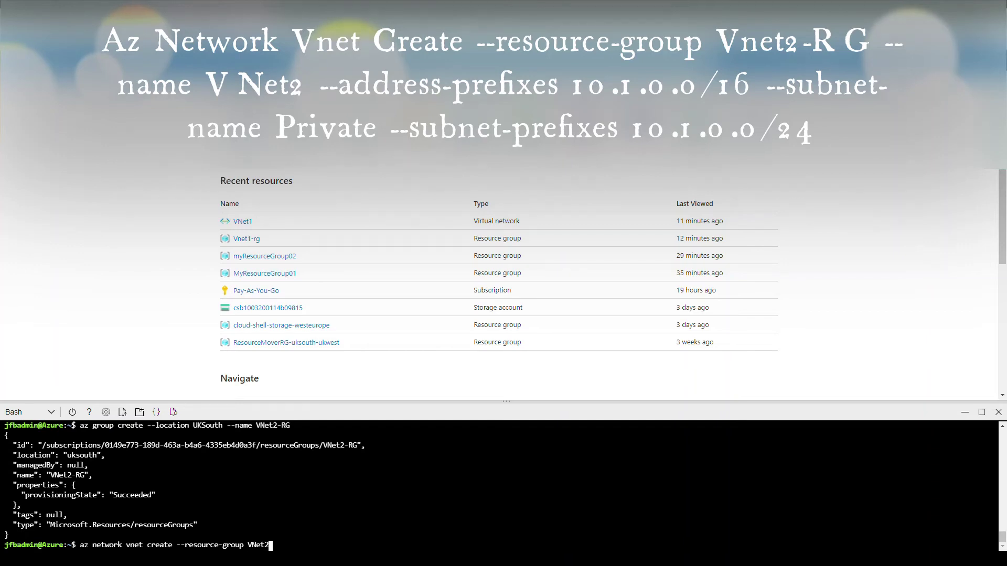
pyautogui.write('-rg --name')
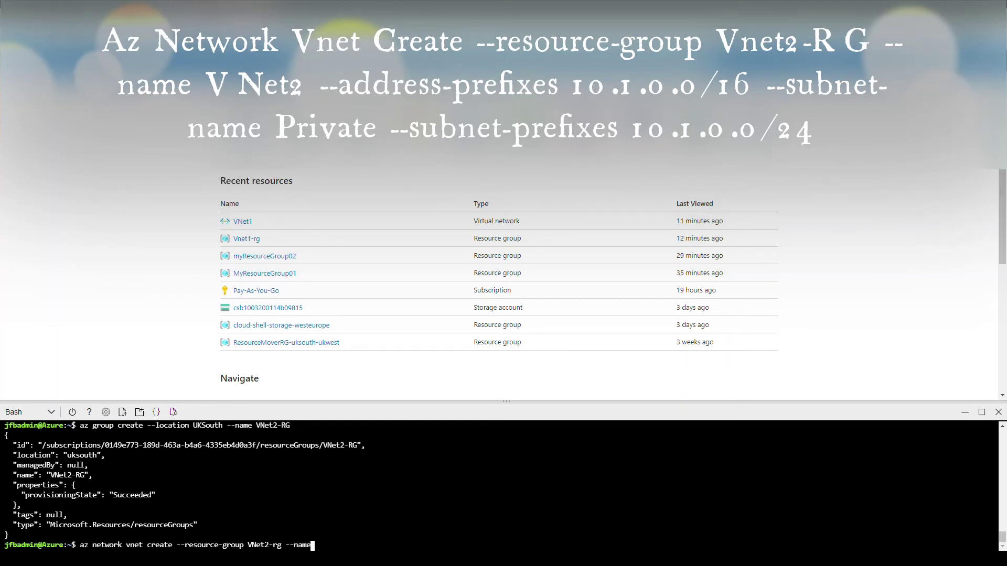
pyautogui.write(' VNet')
pyautogui.press('BackSpace')
pyautogui.press('BackSpace')
pyautogui.write('et2')
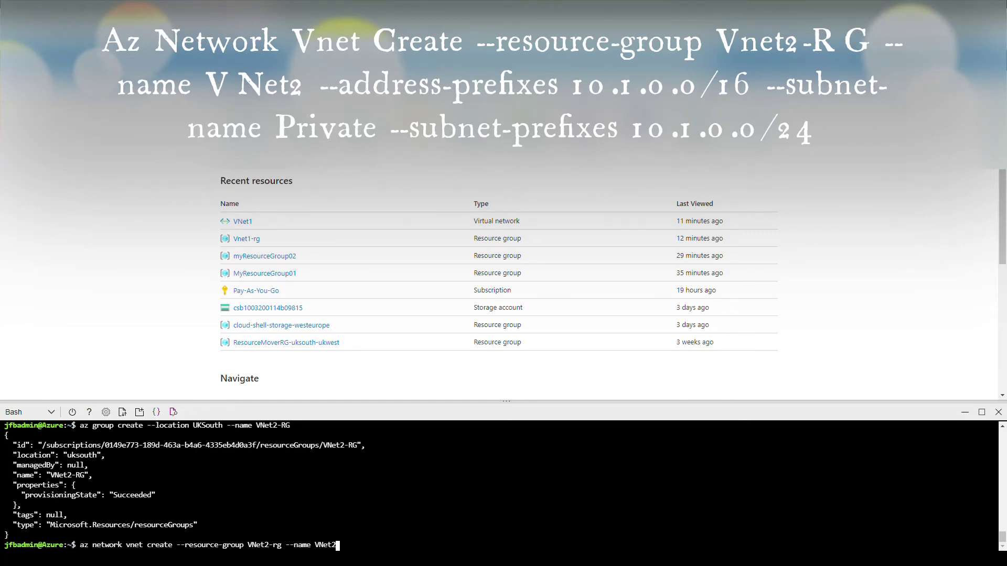
# - Add the --address-prefixes option with the value 10.1.0.0/16 to the virtual network command
pyautogui.write(' --address')
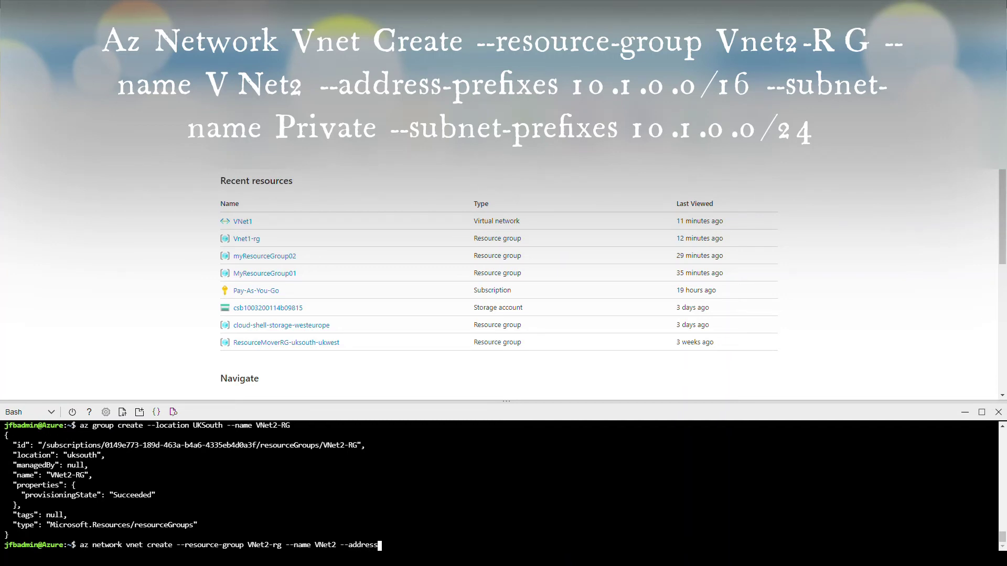
pyautogui.write('-prefix')
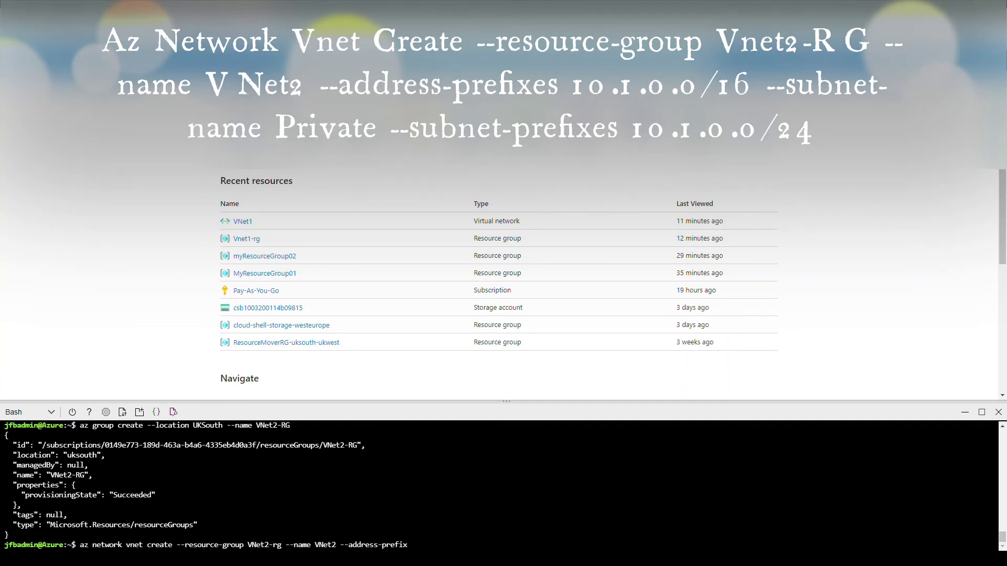
pyautogui.write('es')
pyautogui.write(' 10')
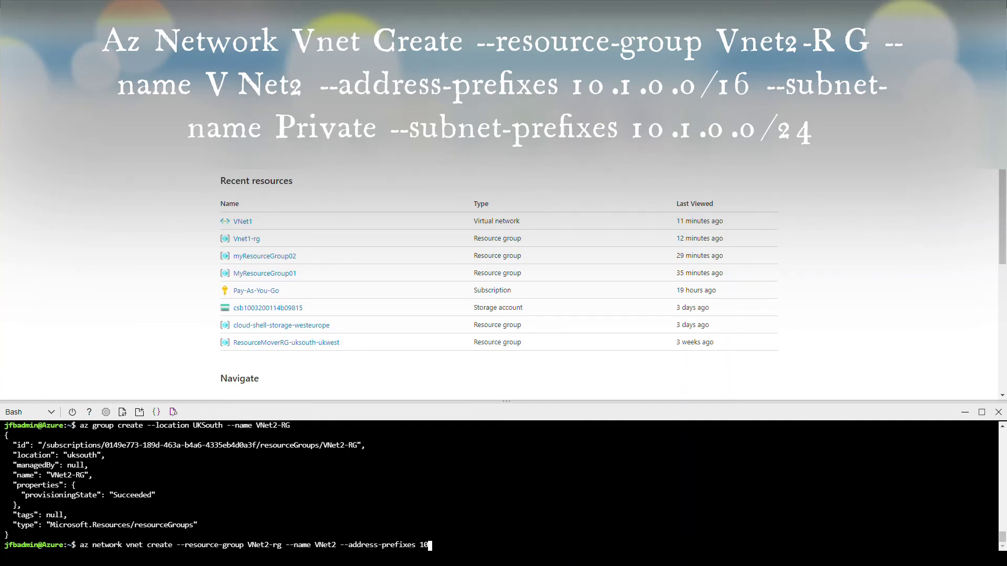
pyautogui.write('.1')
pyautogui.write('.0.')
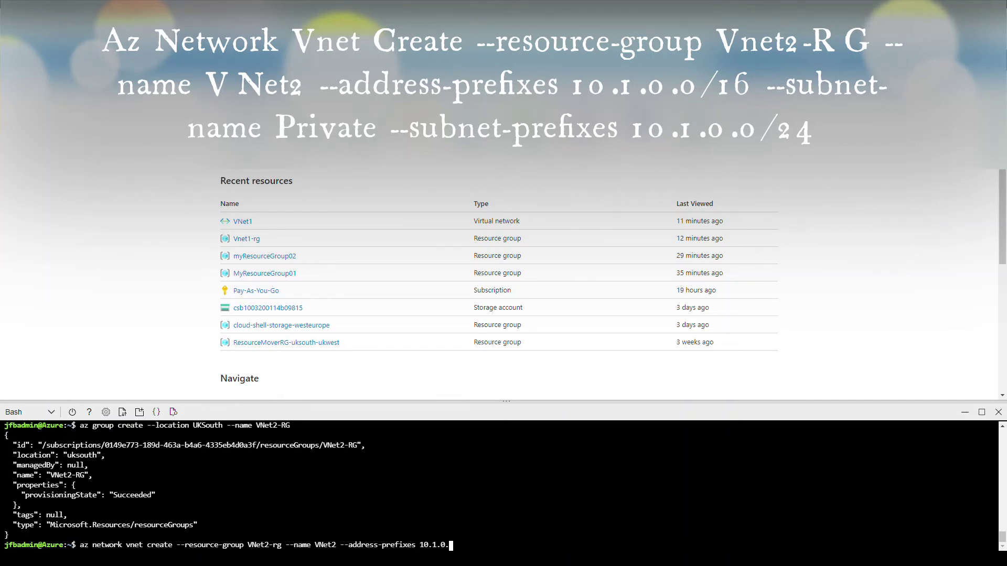
pyautogui.write('0/167')
pyautogui.press('BackSpace')
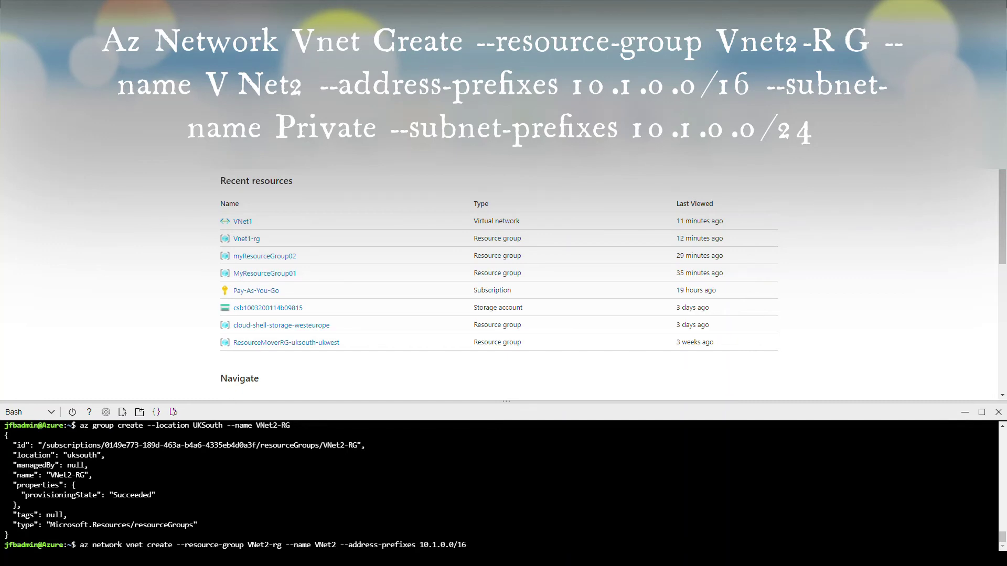
# - Add --subnet-name Private and --subnet-prefixes 10.1.0.0/24 to the virtual network command and run it
pyautogui.write('--subnet-name ')
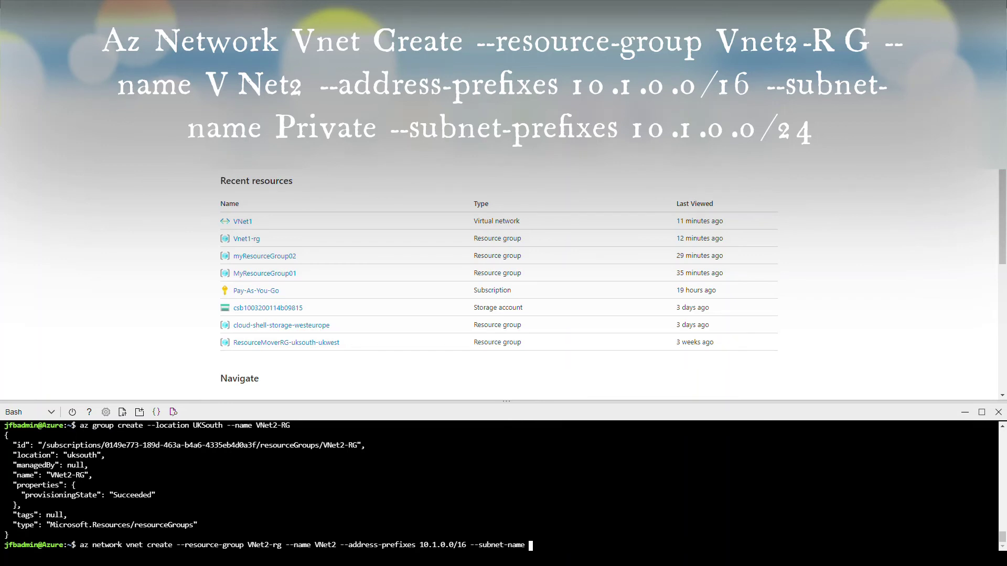
pyautogui.write('Private')
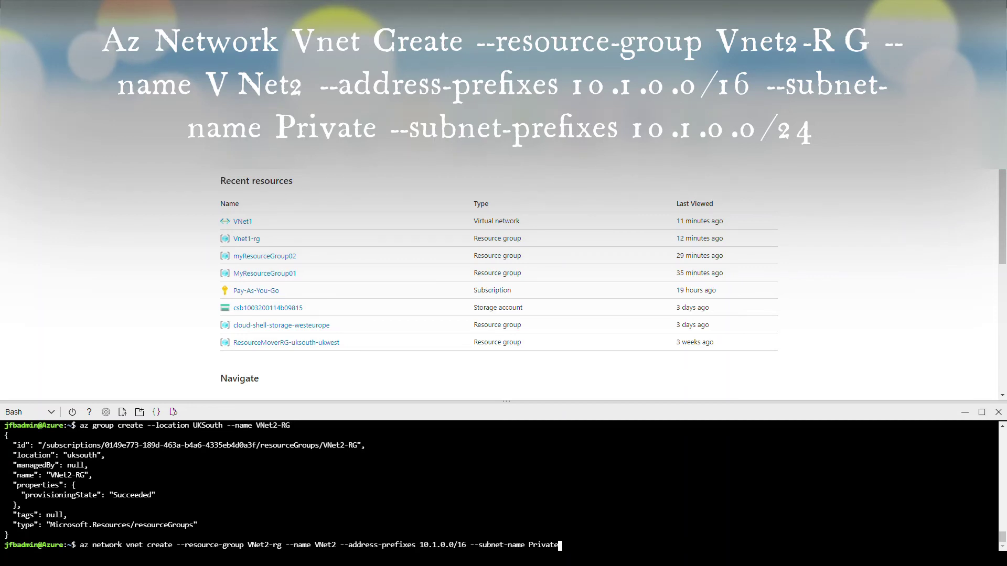
pyautogui.write(' --subnet-prefixe')
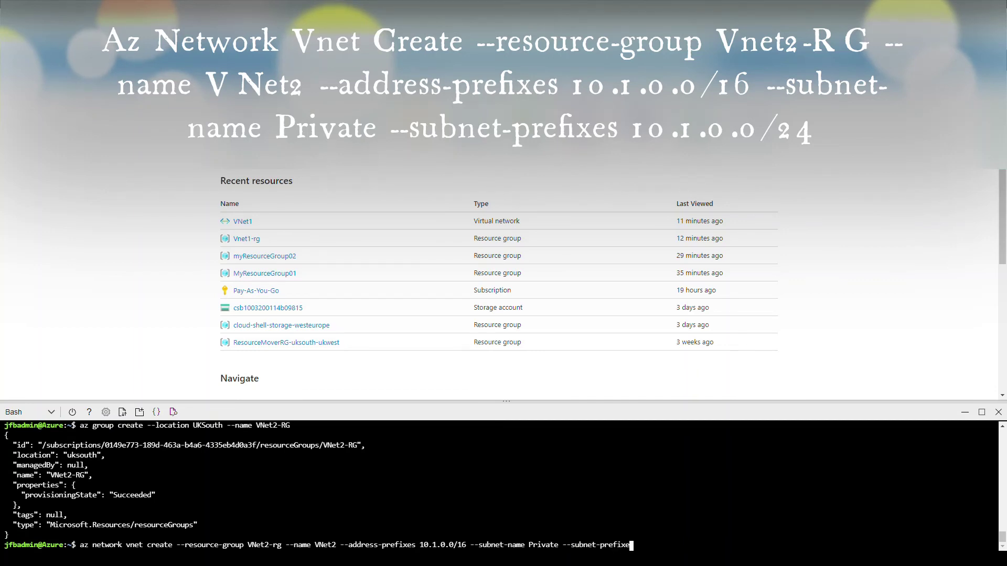
pyautogui.write('s 10.1.0.0/')
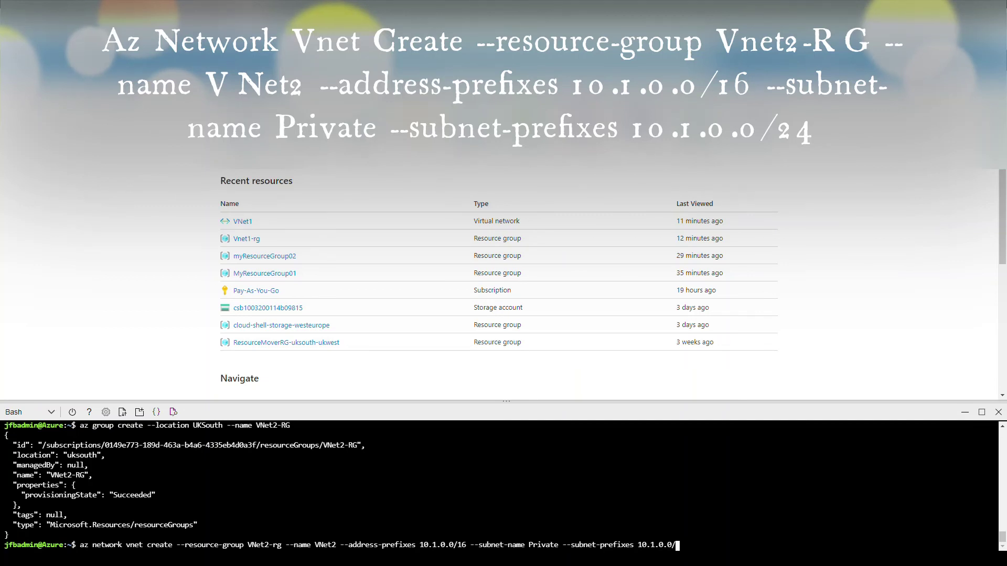
pyautogui.write('24')
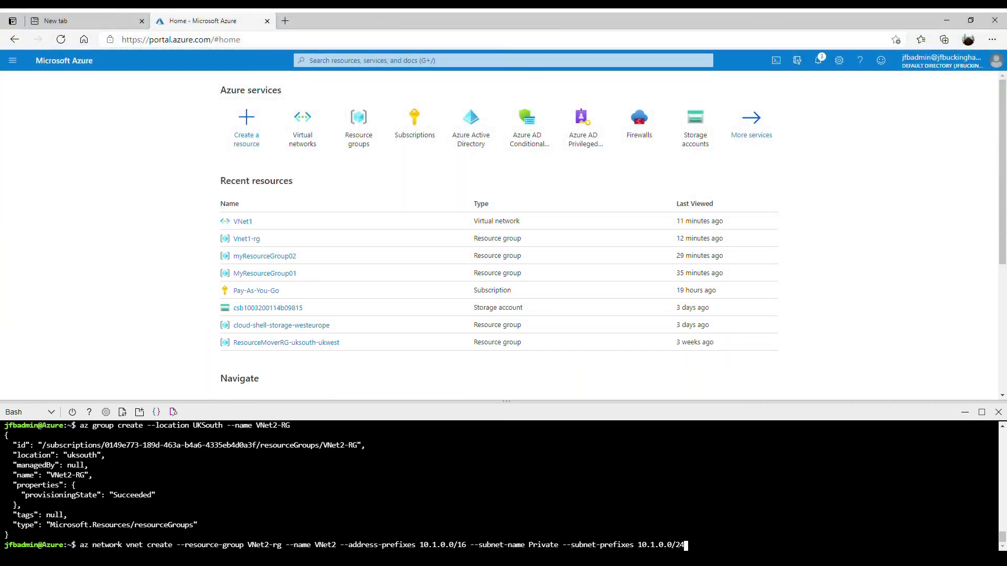
pyautogui.press('Return')
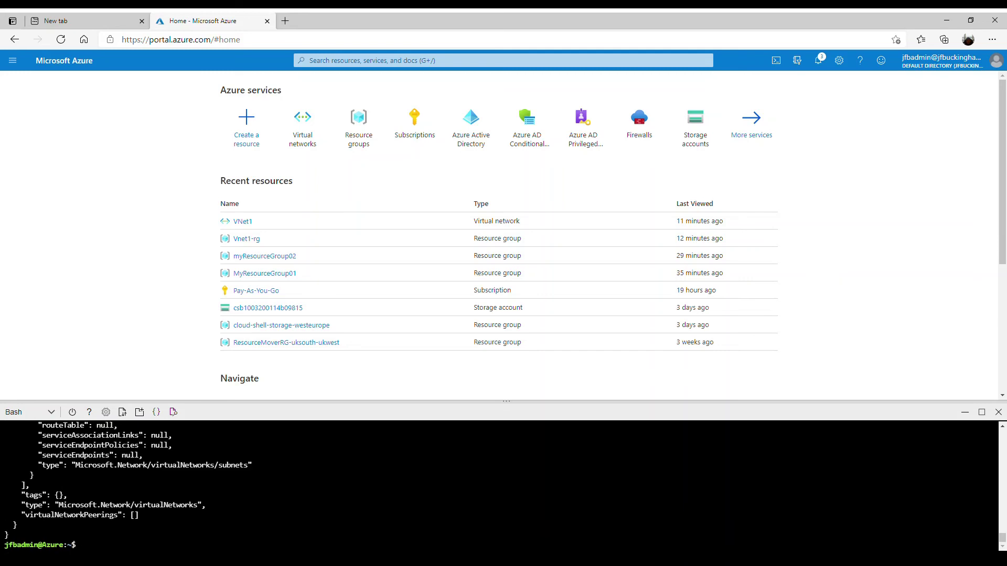
pyautogui.scroll(5, 498, 485)
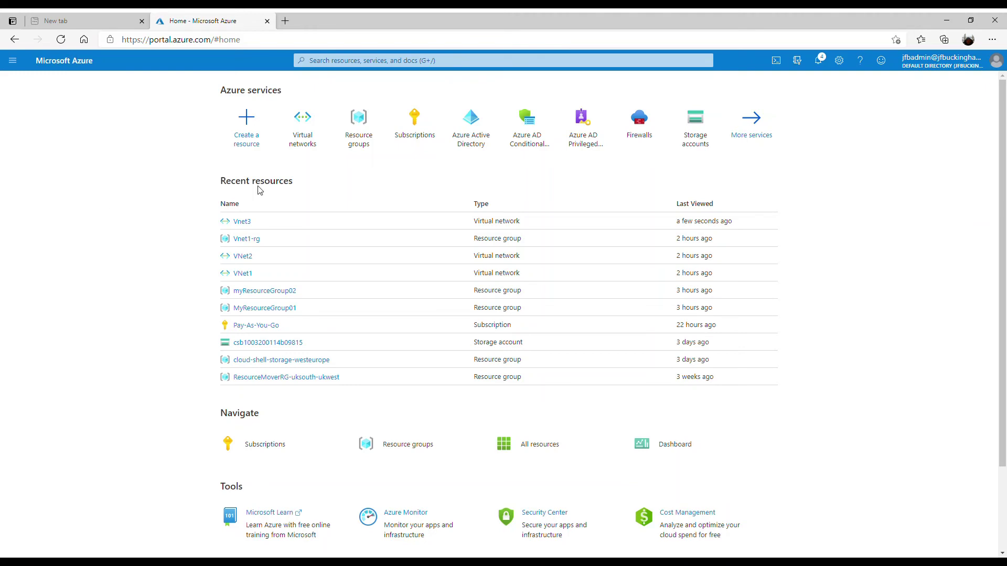
# - Search the portal for "virtual" and open the Virtual networks service
pyautogui.moveTo(304, 142)
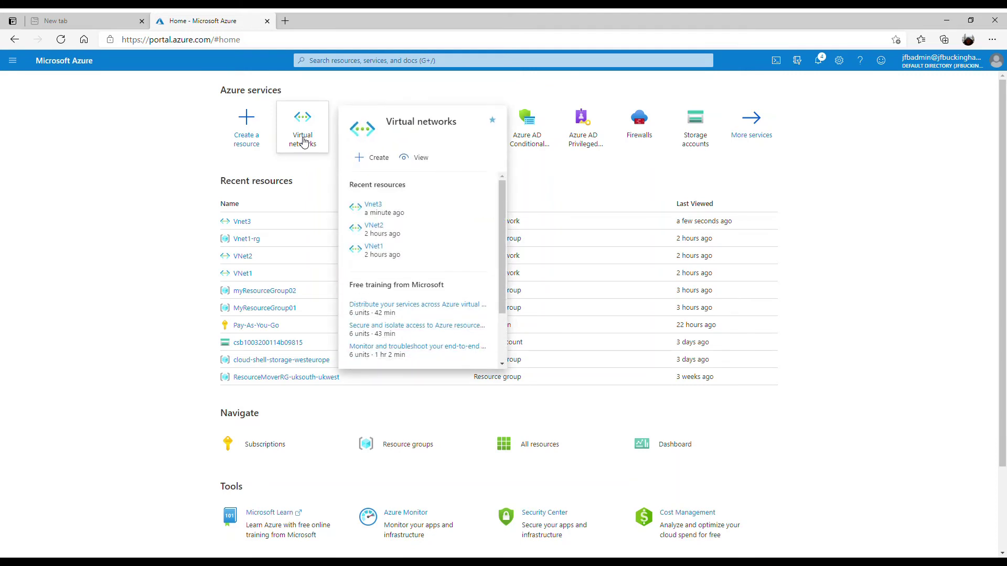
pyautogui.click(351, 63)
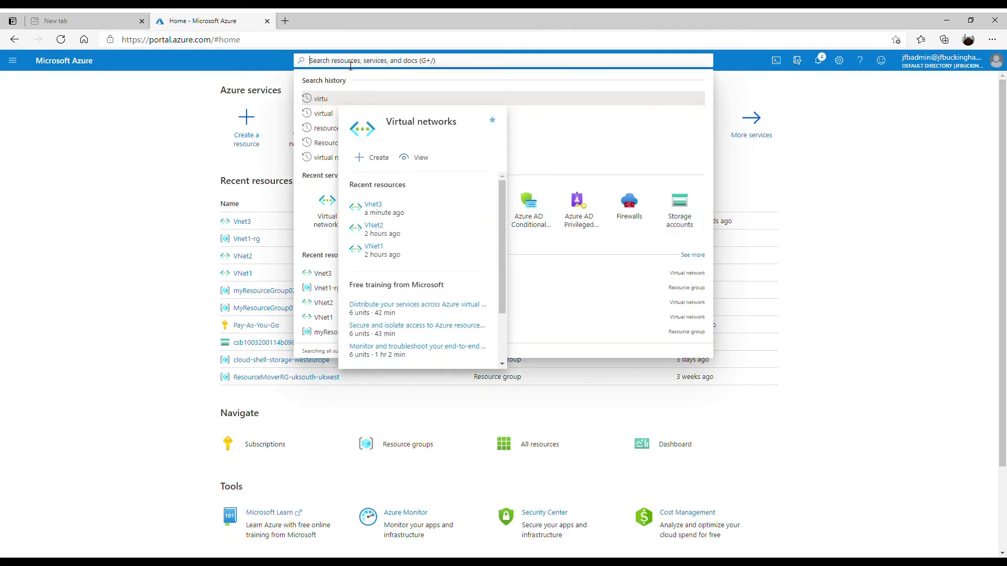
pyautogui.write('virtual')
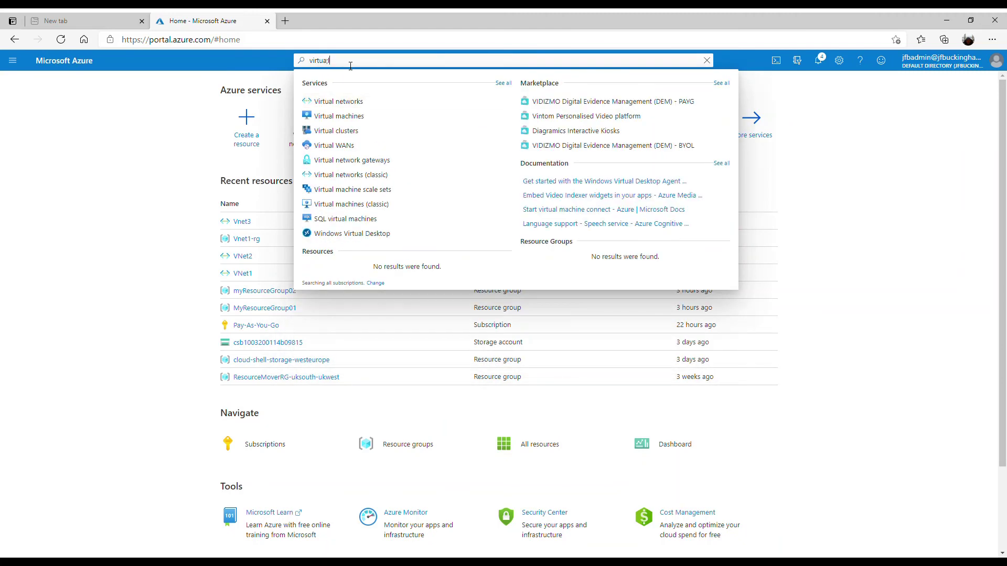
pyautogui.press('BackSpace')
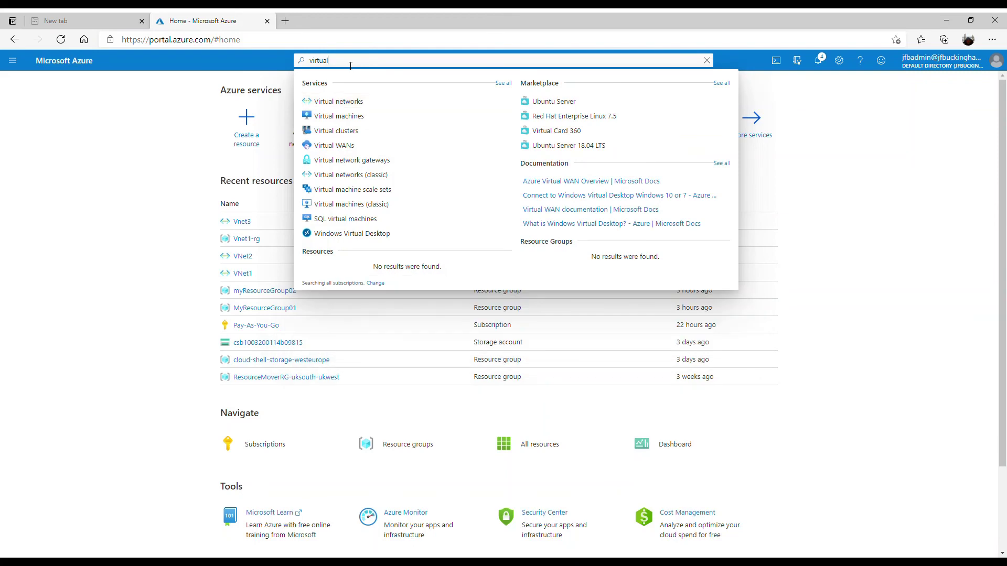
pyautogui.click(341, 102)
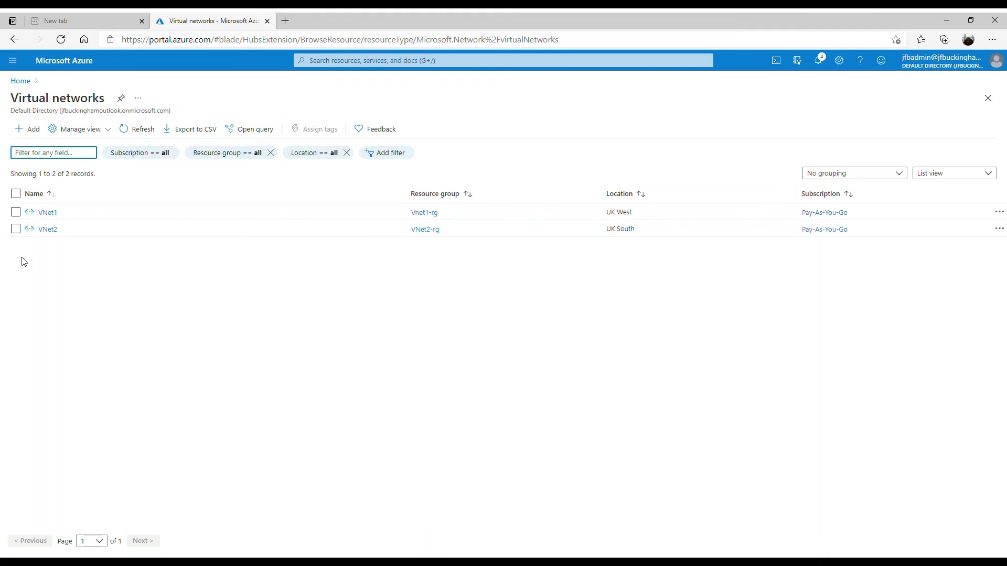
# - Examine the subnets and IPv4 ranges of VNet1 and VNet2
pyautogui.click(47, 213)
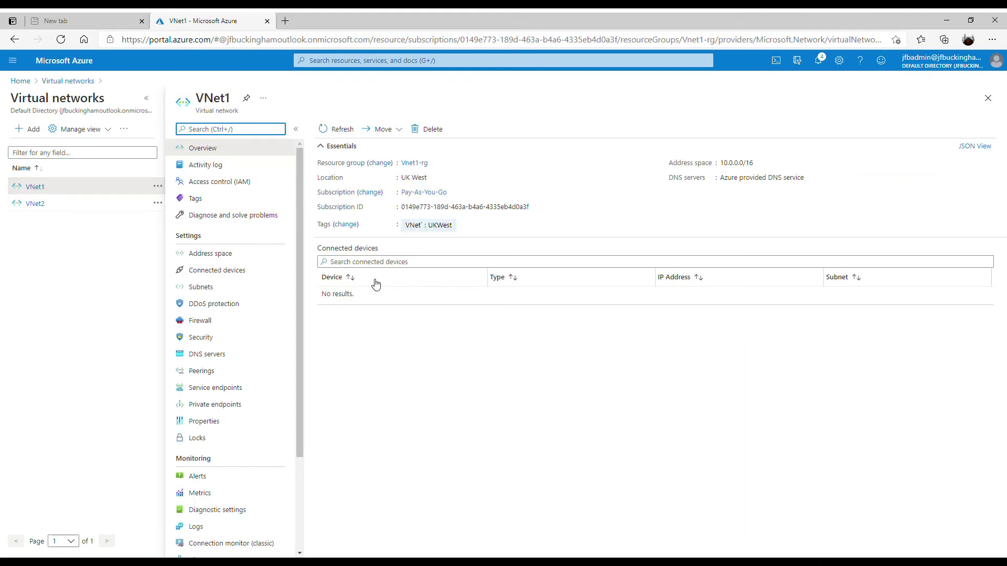
pyautogui.click(227, 288)
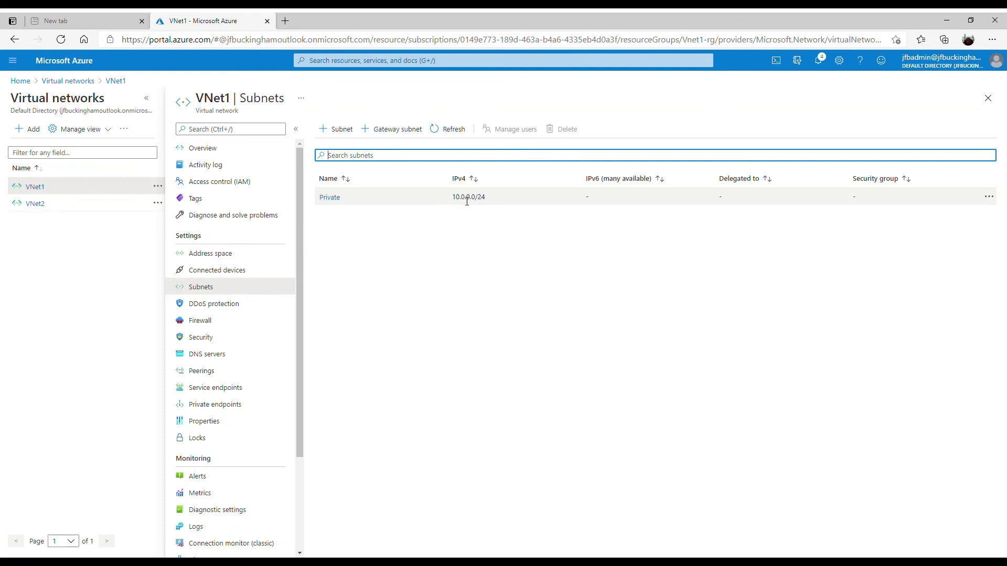
pyautogui.click(34, 204)
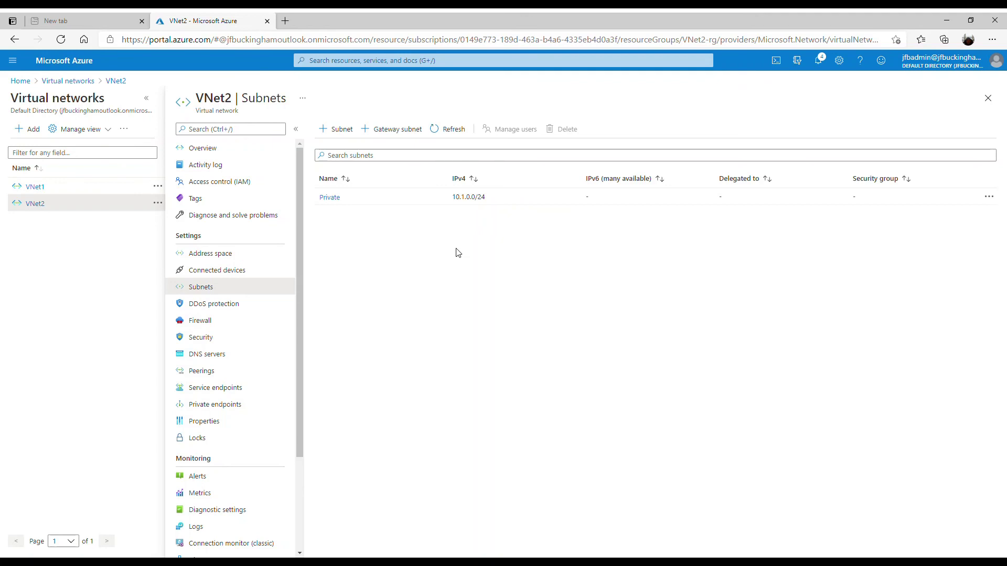
pyautogui.click(227, 352)
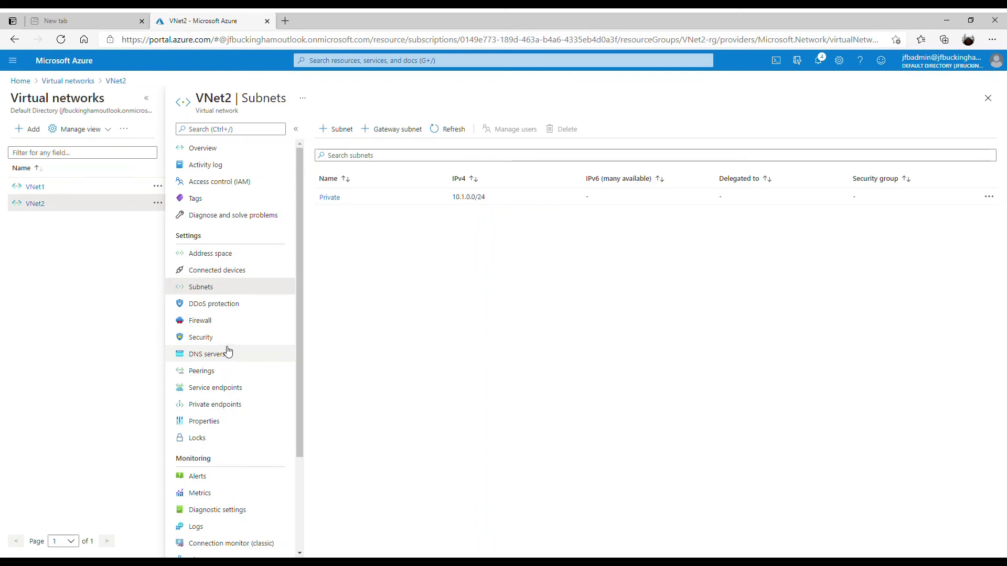